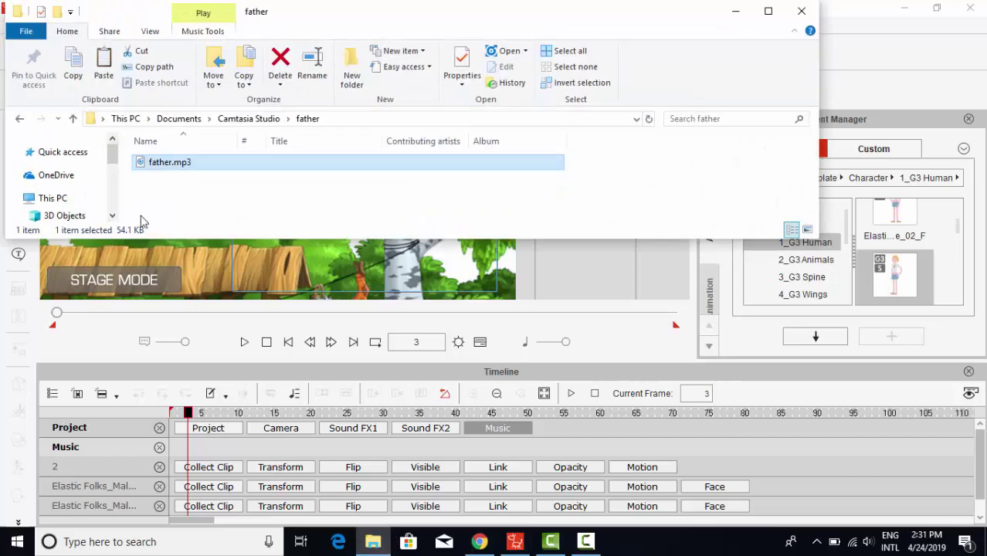
Add the audio clip from the Desktop's voice folder to the start of the Music track.
scroll(54, 178, down, 2)
click(59, 204)
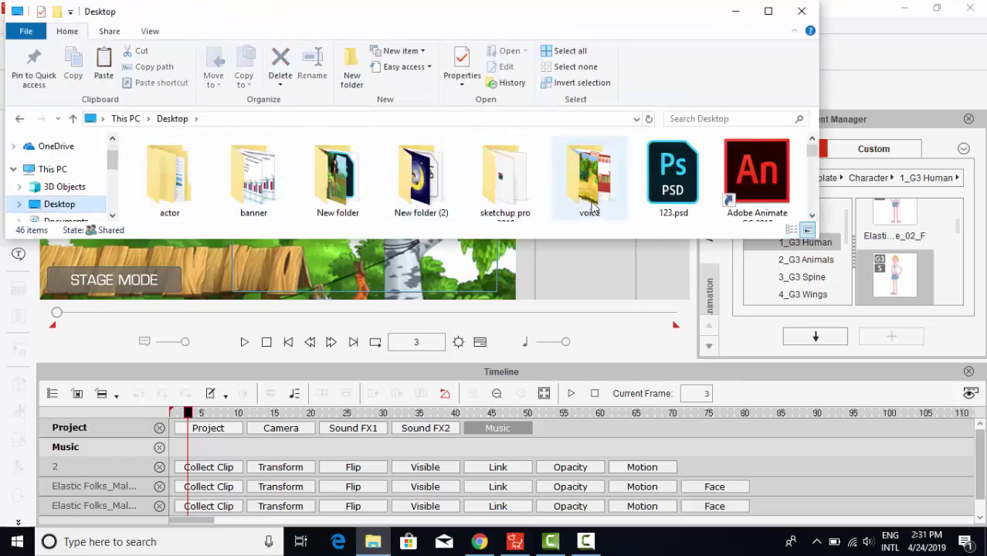
double_click(589, 179)
double_click(166, 180)
drag(153, 161, 188, 449)
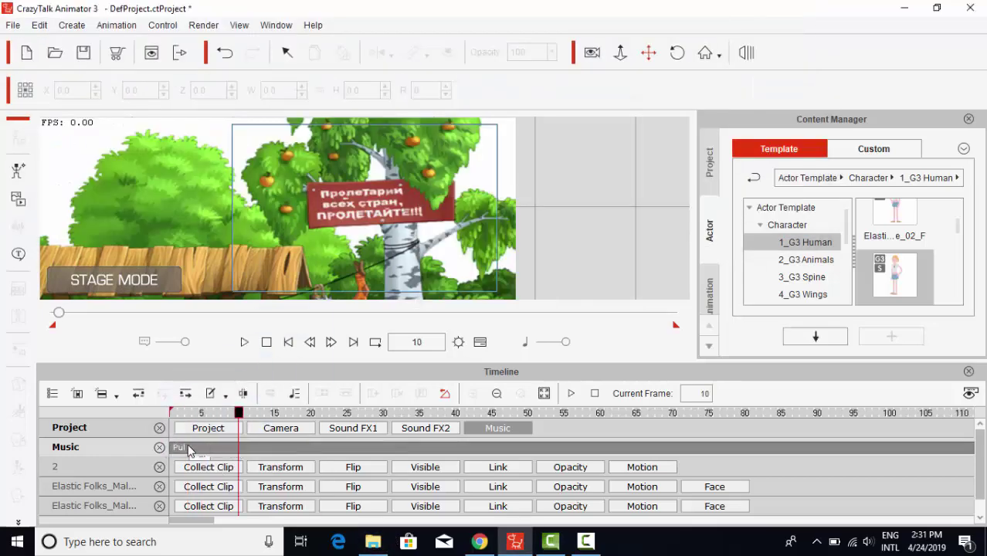
Play the scene in short stretches to check the music against the backdrop, and check the speaker volume.
key(space)
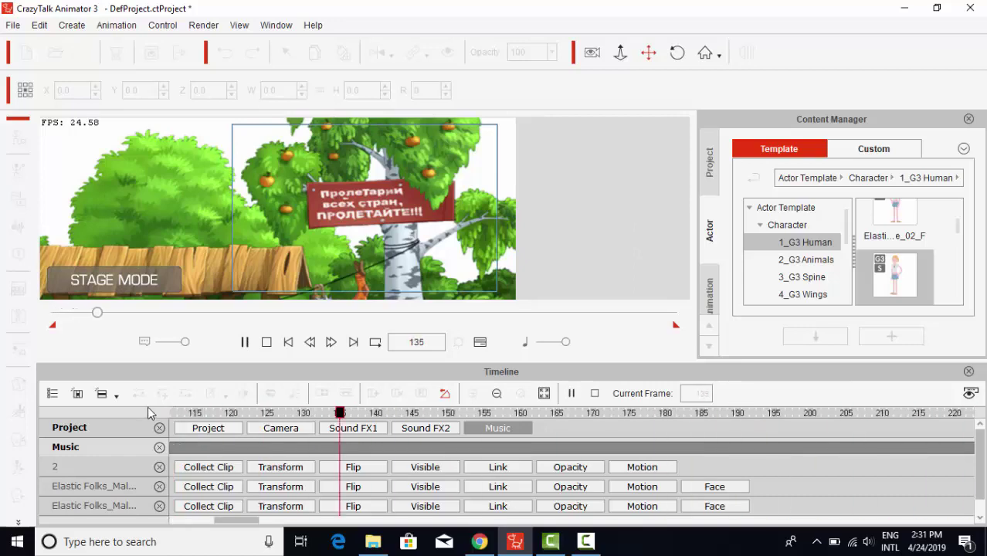
scroll(403, 227, up, 3)
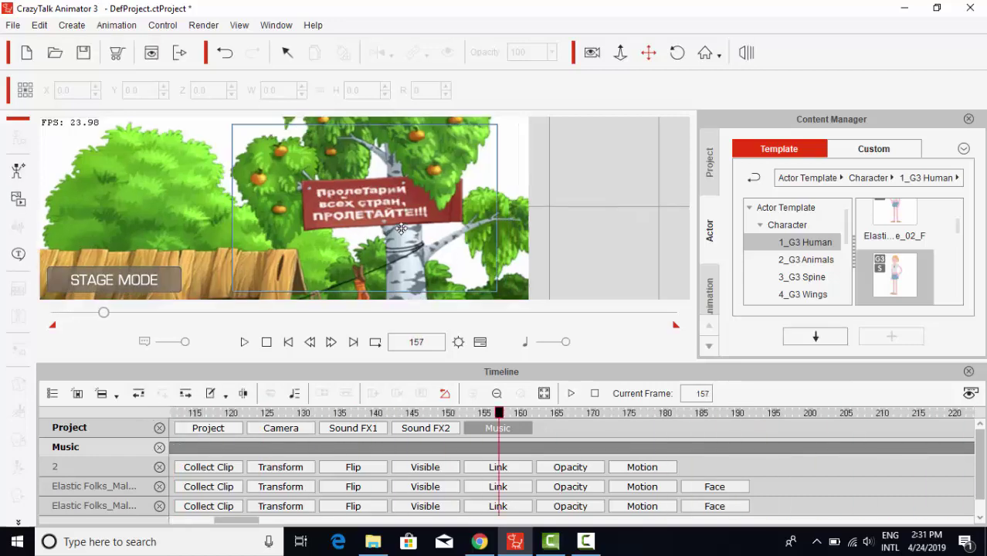
scroll(414, 217, up, 4)
scroll(414, 217, down, 6)
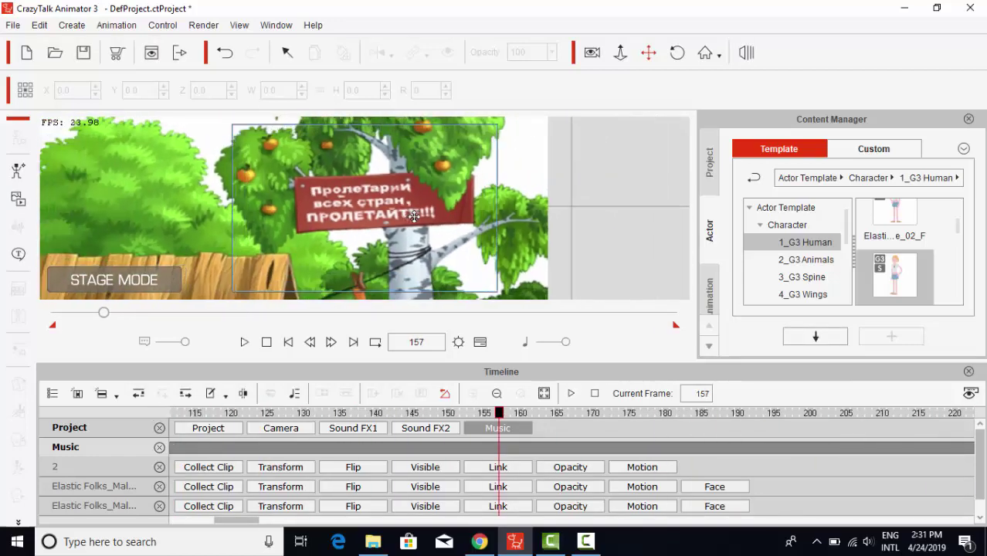
drag(334, 221, 369, 225)
key(space)
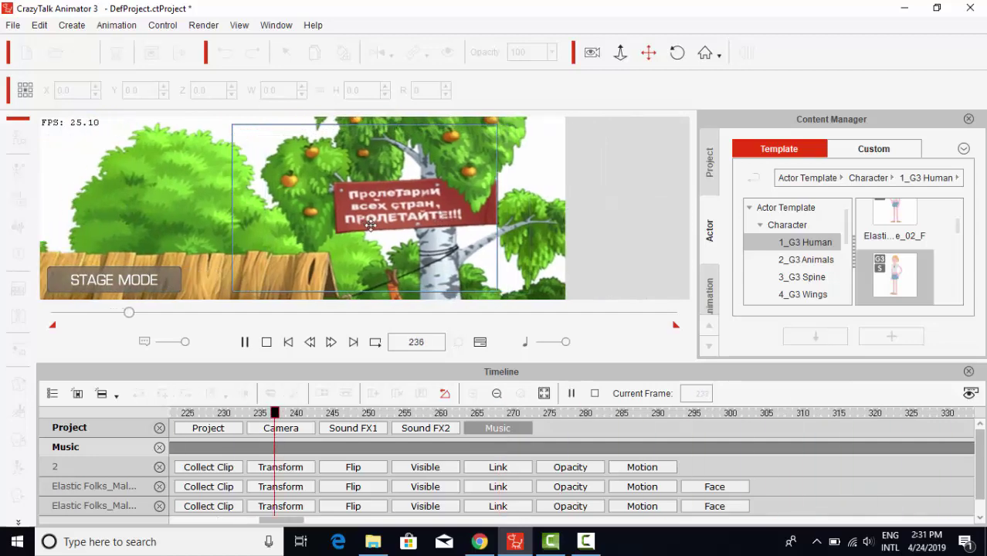
key(space)
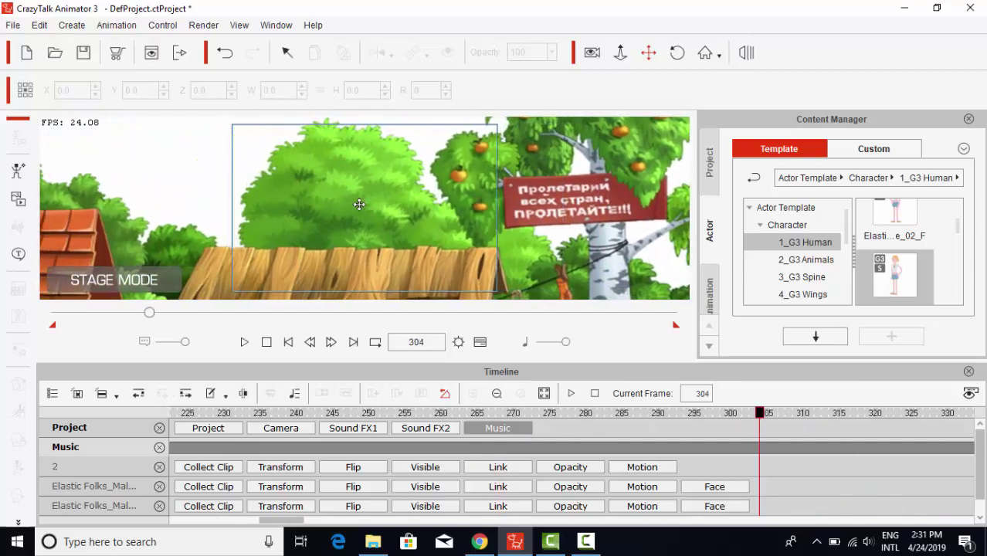
key(space)
key(space)
drag(320, 198, 419, 201)
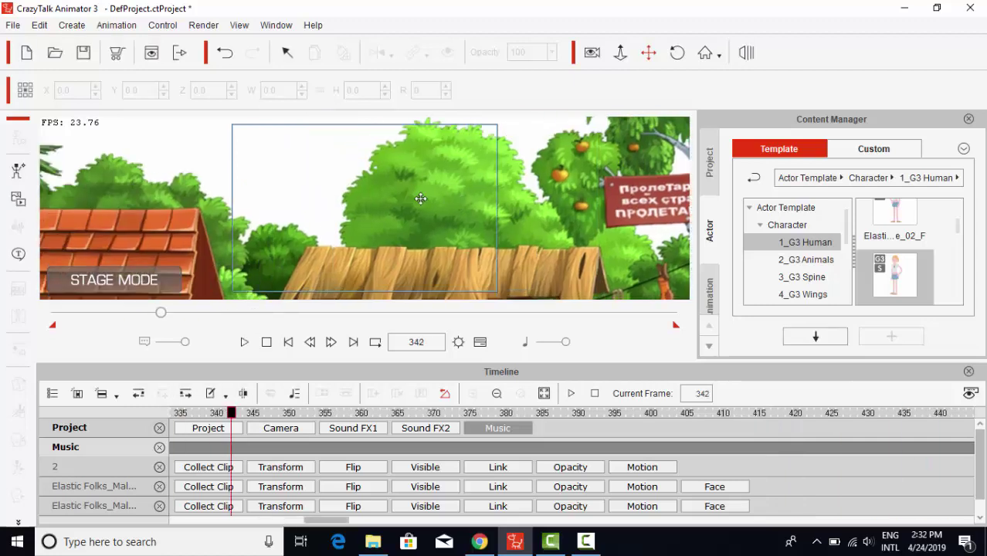
drag(233, 210, 413, 216)
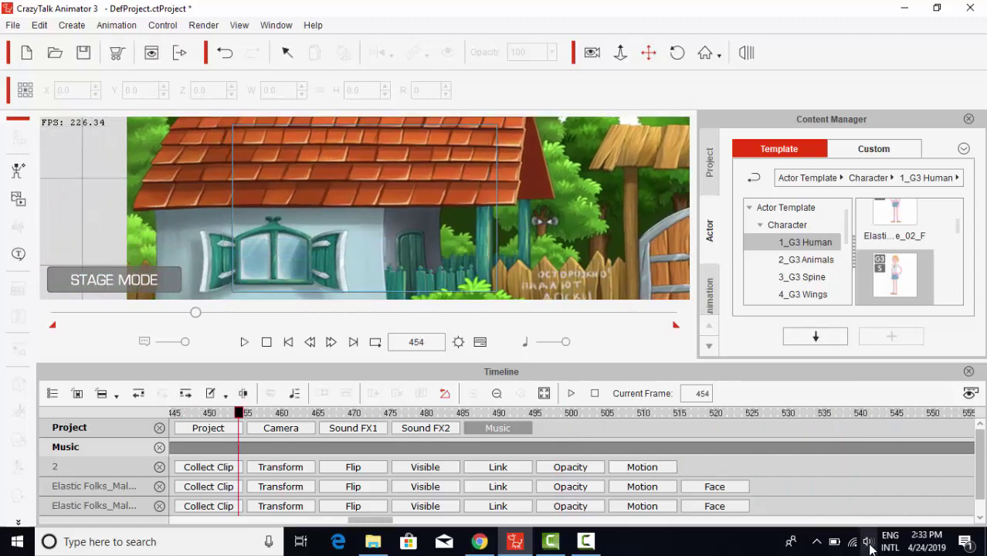
click(869, 544)
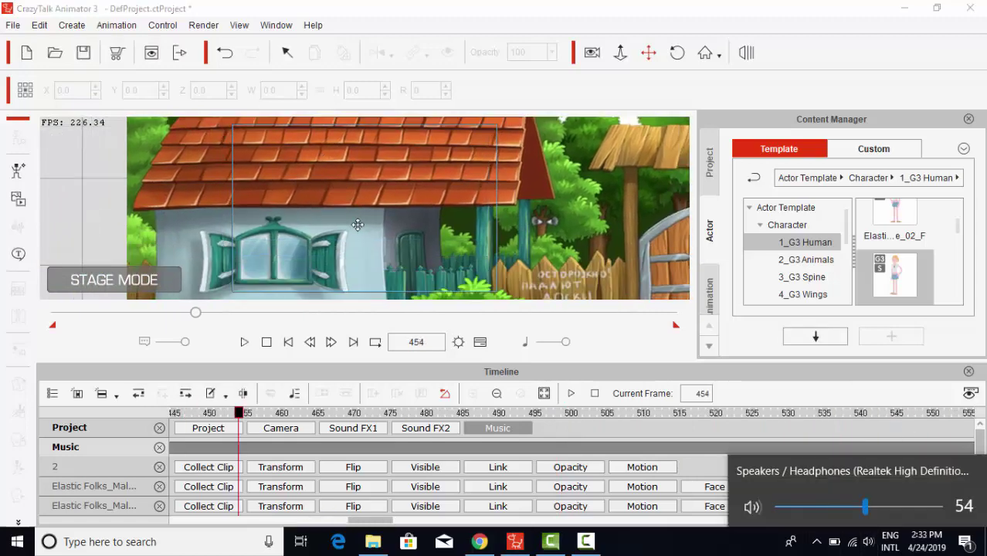
click(357, 224)
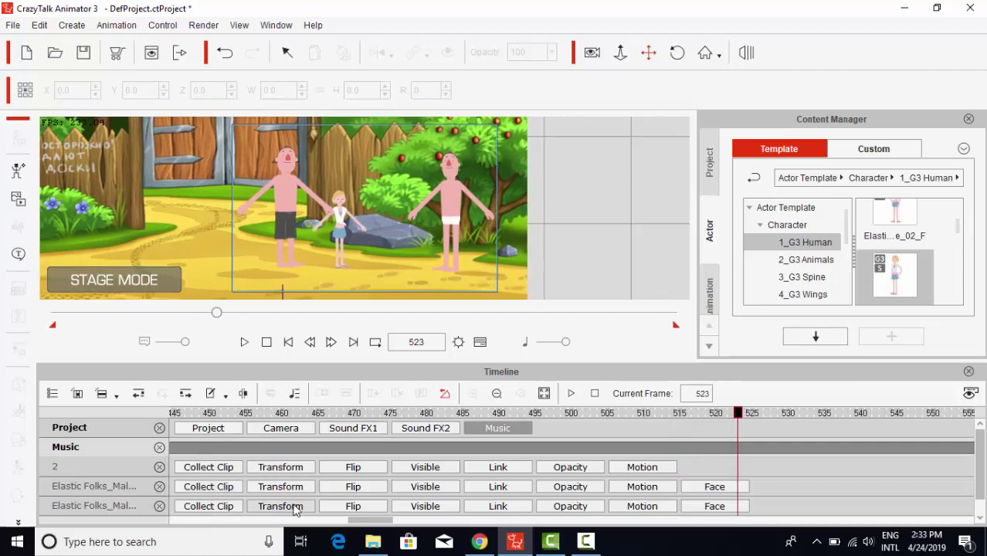
Show the Transform track of object 2 and return the playhead to frame 1.
click(281, 467)
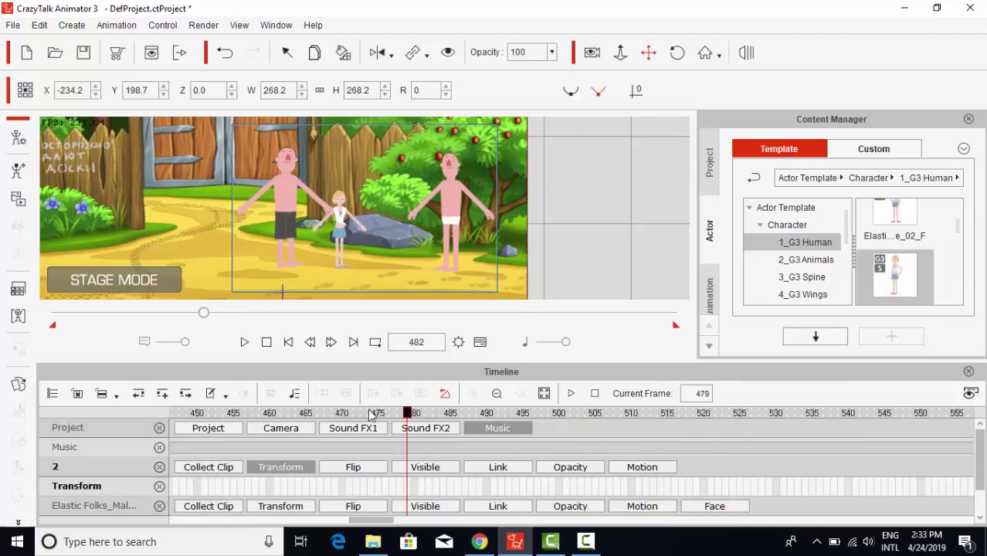
drag(382, 521, 354, 520)
scroll(341, 490, down, 2)
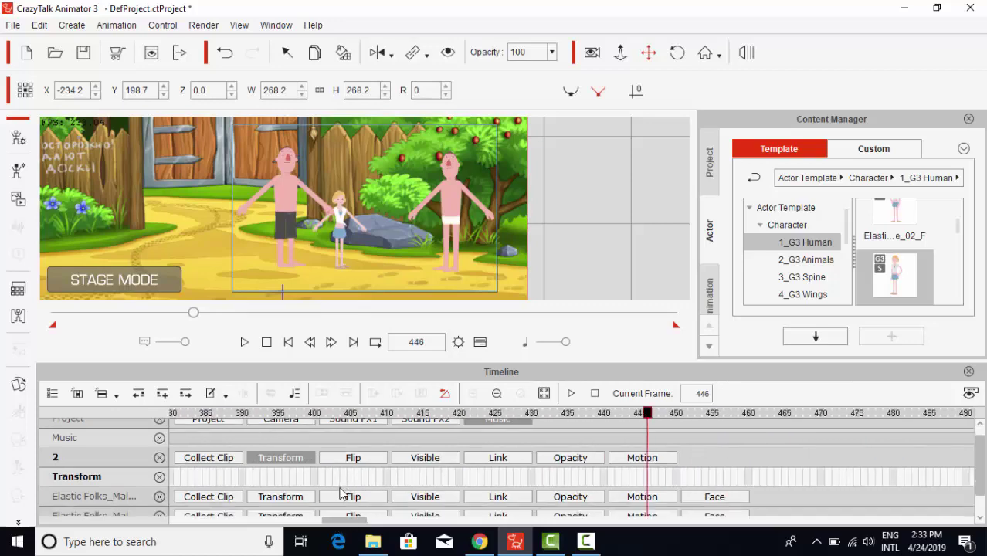
scroll(340, 489, up, 1)
drag(647, 413, 429, 411)
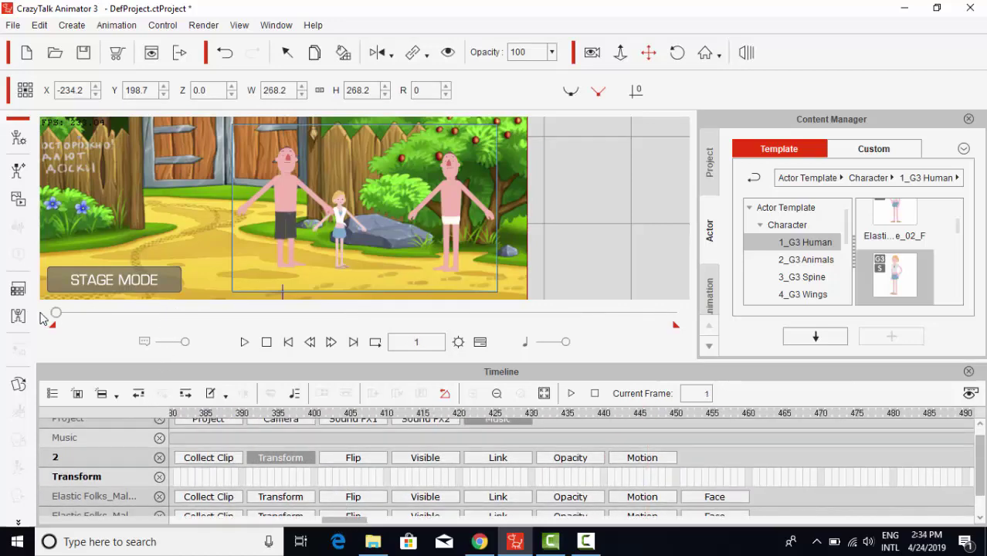
key(space)
key(space)
Turn on camera recording and animate the camera panning from the three characters across to the house.
drag(446, 143, 442, 204)
click(592, 55)
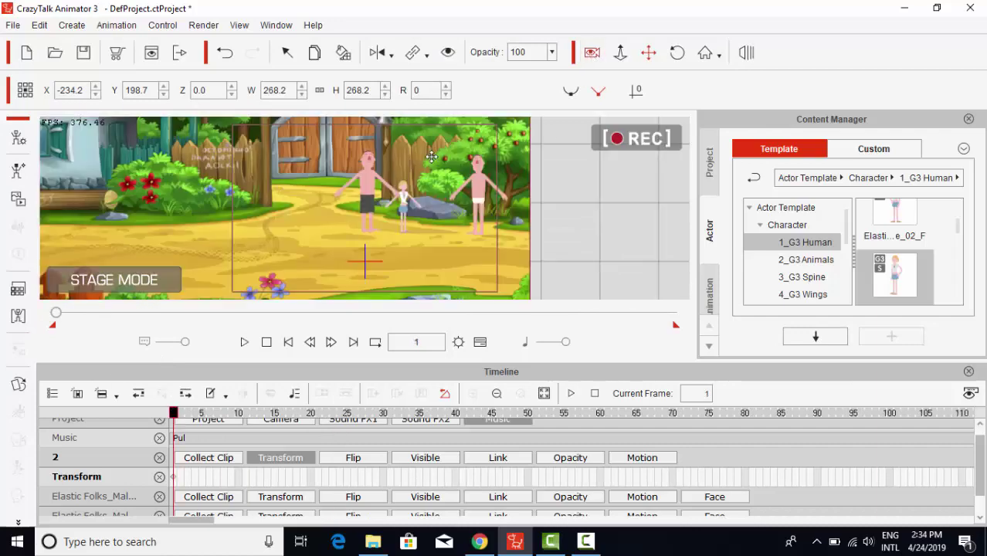
mouse_move(441, 182)
mouse_down()
mouse_move(451, 184)
mouse_move(412, 204)
mouse_up()
mouse_move(310, 246)
mouse_down()
mouse_move(371, 241)
mouse_move(329, 235)
mouse_move(379, 234)
mouse_move(402, 205)
mouse_up()
key(space)
mouse_move(302, 217)
mouse_down()
mouse_move(418, 222)
mouse_move(446, 212)
mouse_move(444, 200)
mouse_move(417, 205)
mouse_up()
key(space)
key(space)
Zoom the recorded camera out to Z 2370.0 to frame the house, the gate and the characters.
click(647, 54)
scroll(442, 199, down, 11)
scroll(428, 206, down, 8)
scroll(410, 215, down, 12)
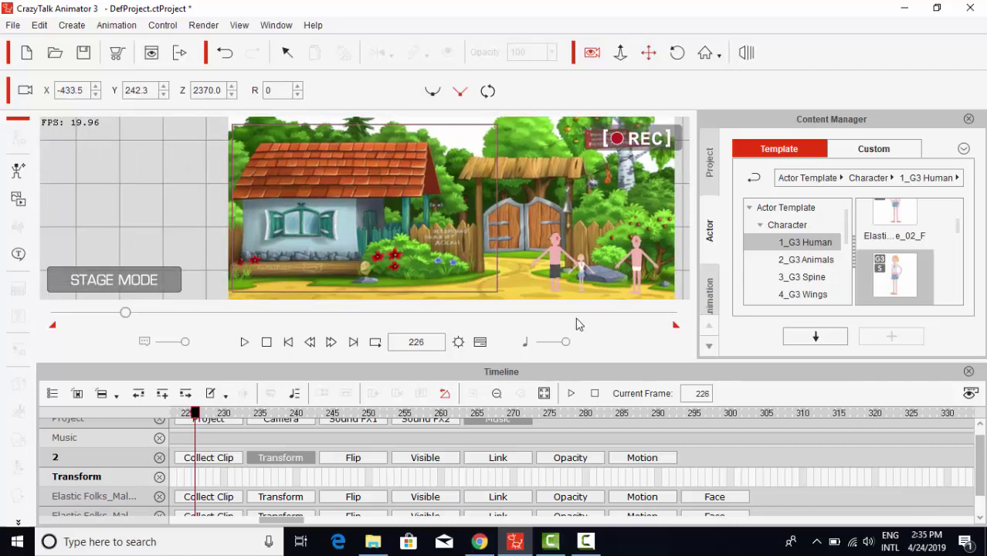
Advance to frame 310 and pan the camera toward the characters, to X -355.5 and Y 239.5.
key(space)
key(space)
drag(454, 254, 420, 253)
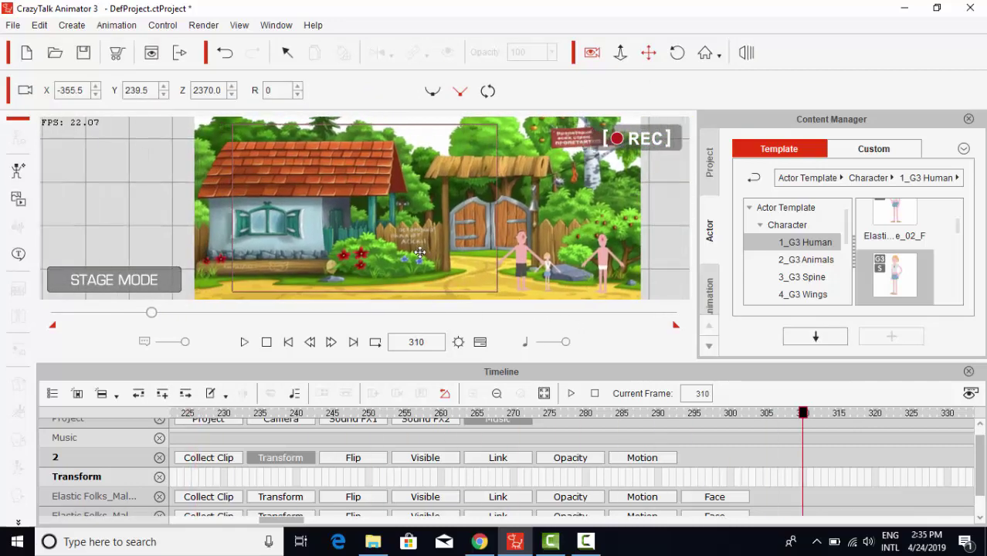
Apply a standing action with lowered arms to the man in black shorts at frame 310.
scroll(980, 491, down, 1)
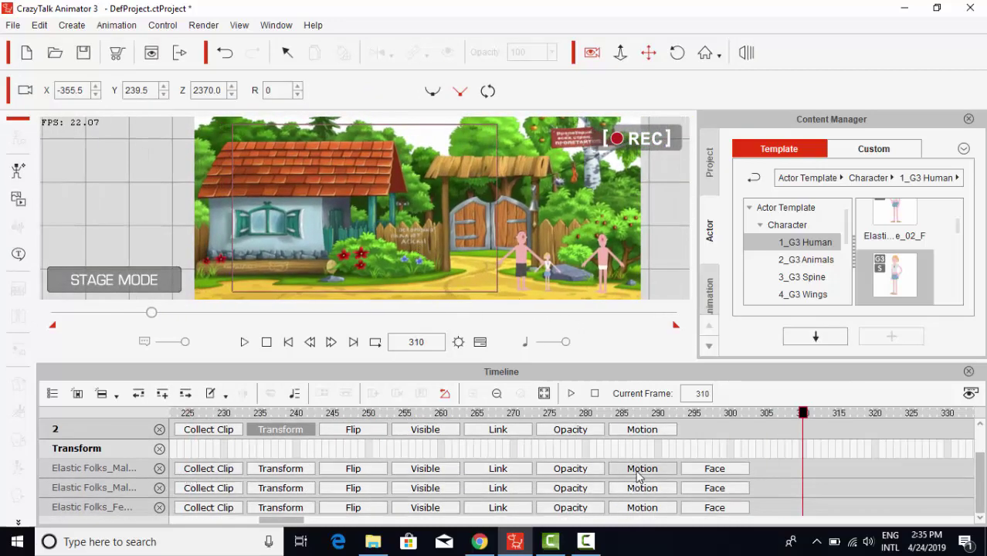
click(287, 52)
click(525, 263)
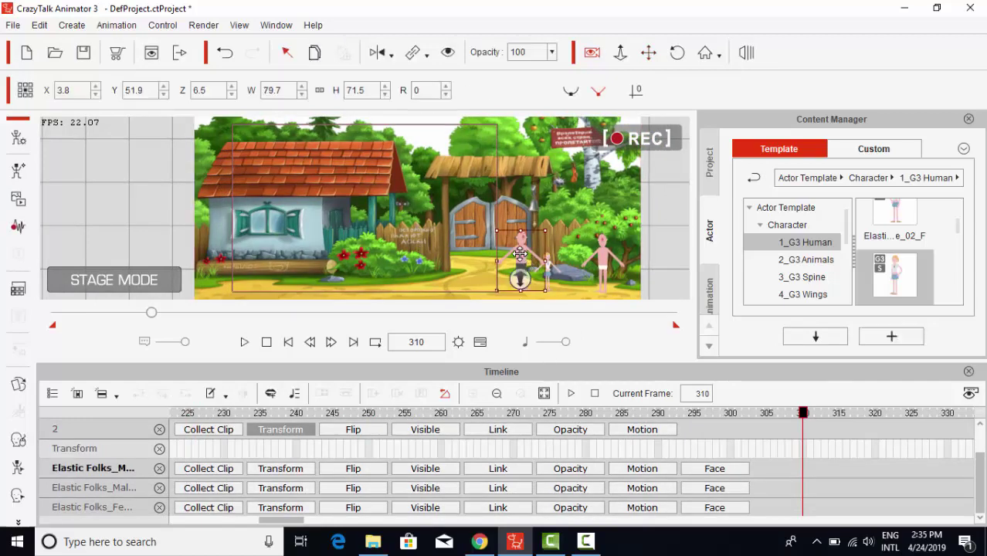
right_click(519, 261)
mouse_move(557, 267)
click(710, 53)
key(space)
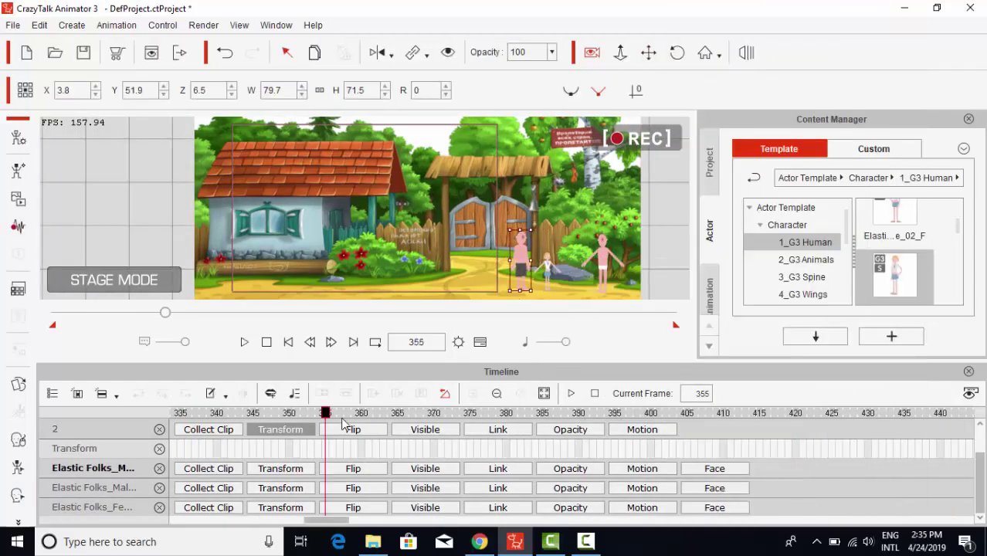
Return to frame 310, apply a lowered-arms standing action to the girl, and stop its playback.
drag(321, 522, 301, 522)
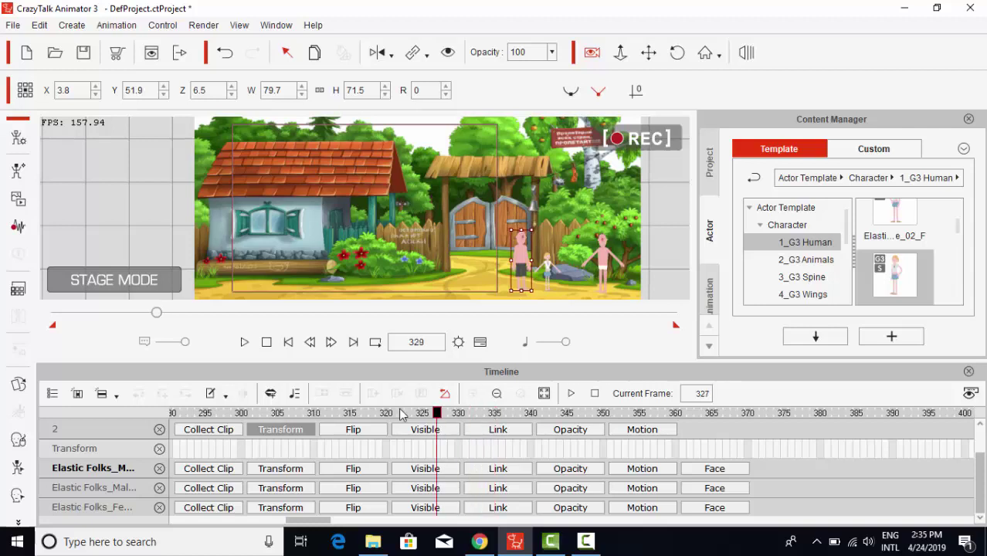
drag(400, 415, 314, 409)
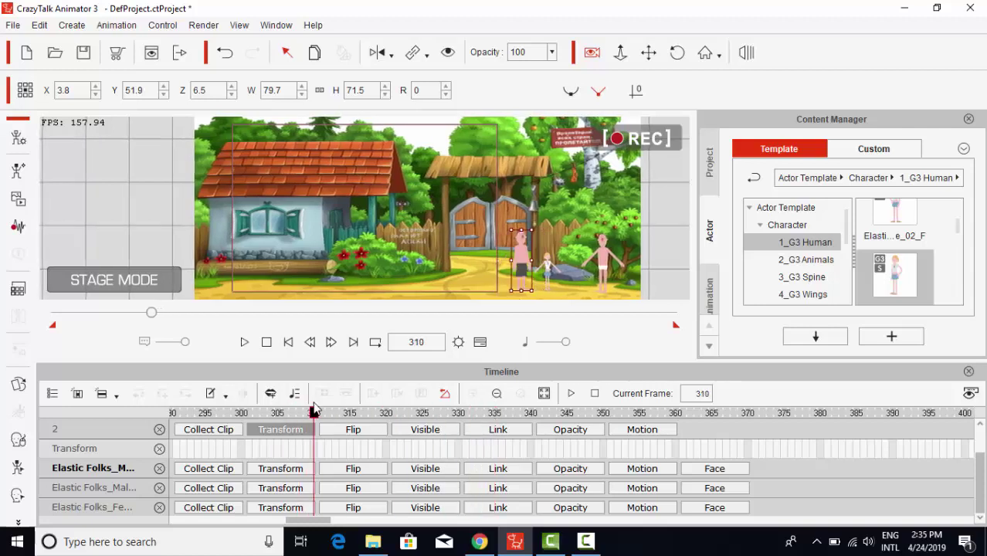
right_click(547, 278)
mouse_move(636, 294)
click(763, 37)
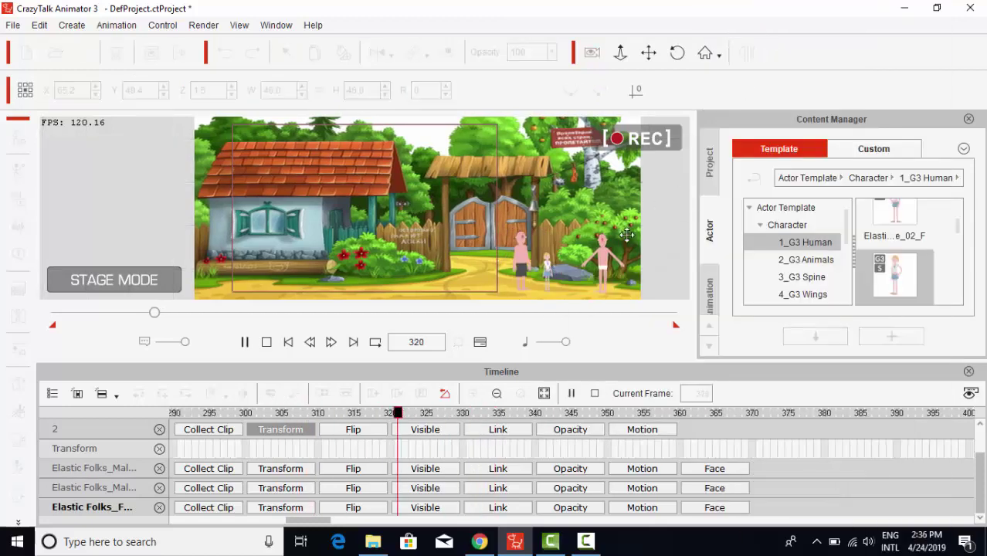
click(398, 413)
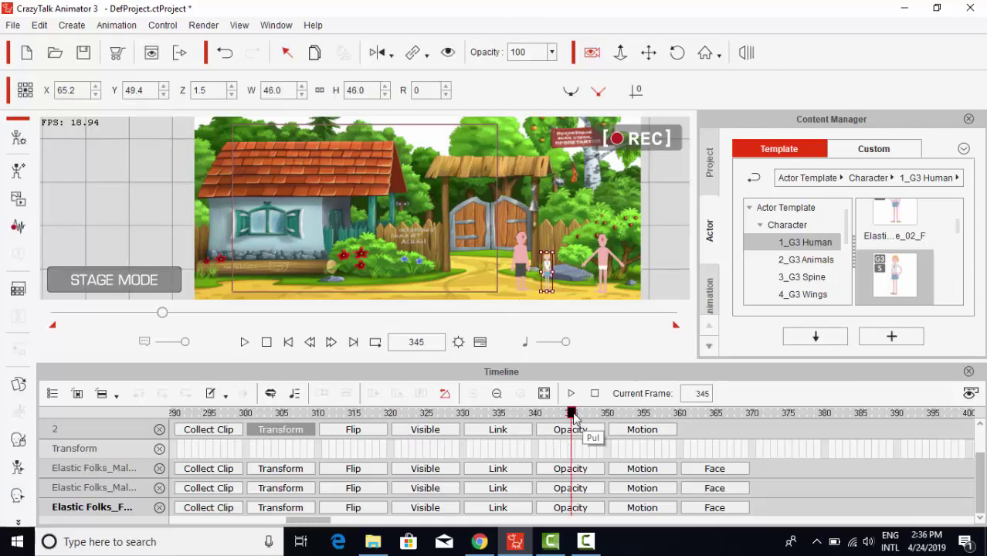
Move back to frame 308 and apply a lowered-arms standing action to the man in white shorts.
drag(572, 413, 303, 413)
right_click(604, 261)
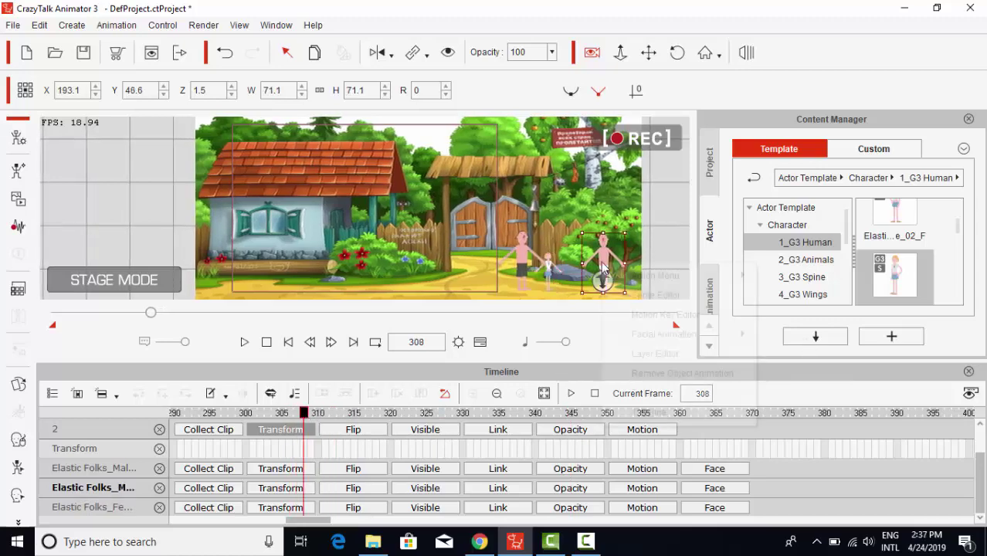
mouse_move(631, 276)
click(420, 50)
click(571, 395)
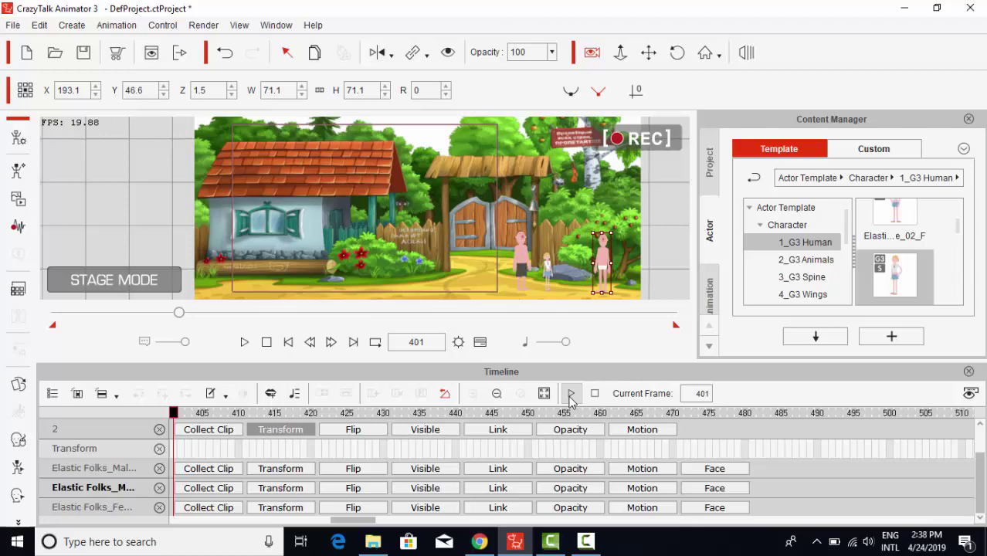
Advance playback to frame 414 and pan the camera over to the three characters.
click(570, 397)
click(570, 398)
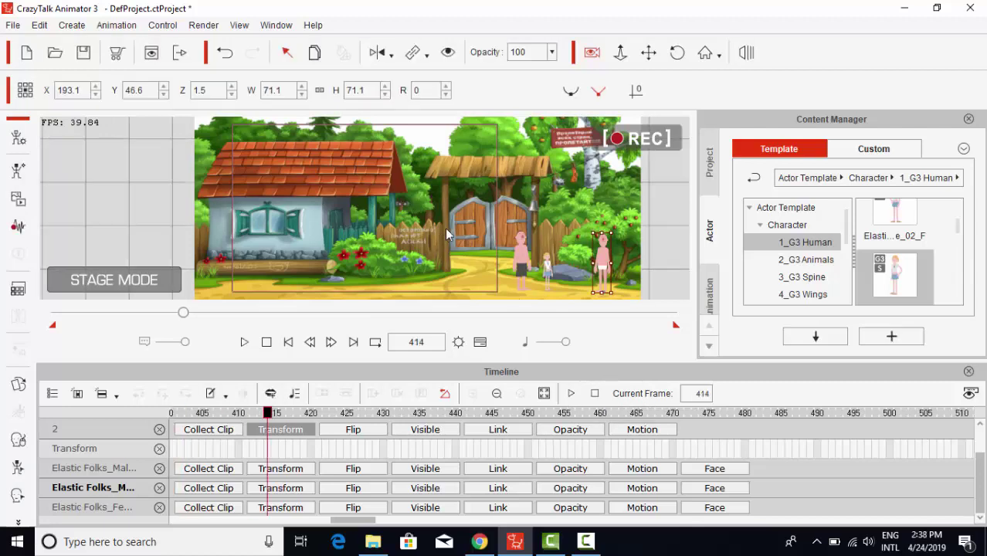
click(648, 53)
drag(588, 216, 440, 206)
At frame 444, move the camera in close on the characters, to X 139.6, Y 124.3 and Z 829.9.
key(space)
key(space)
scroll(451, 227, up, 7)
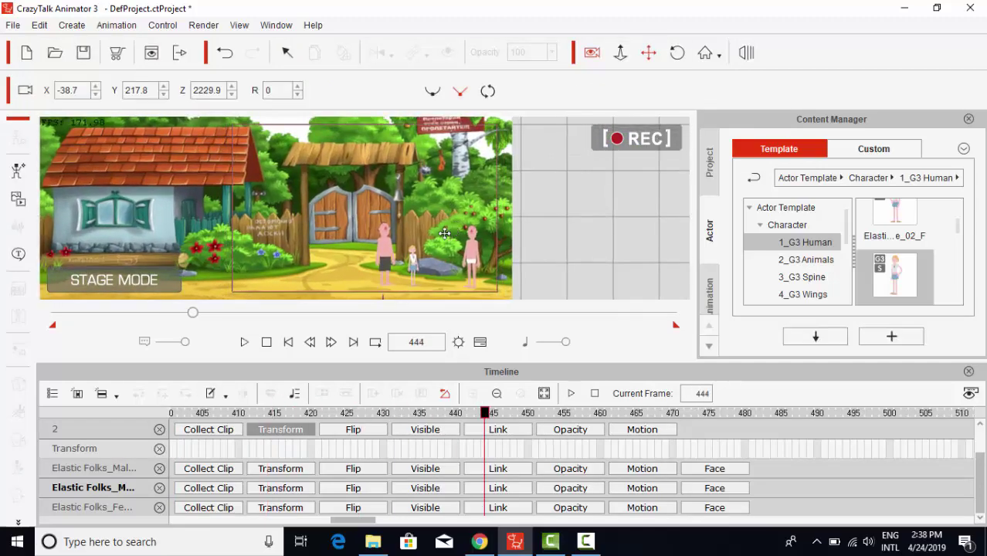
drag(462, 267, 451, 260)
scroll(451, 259, up, 6)
scroll(451, 259, up, 5)
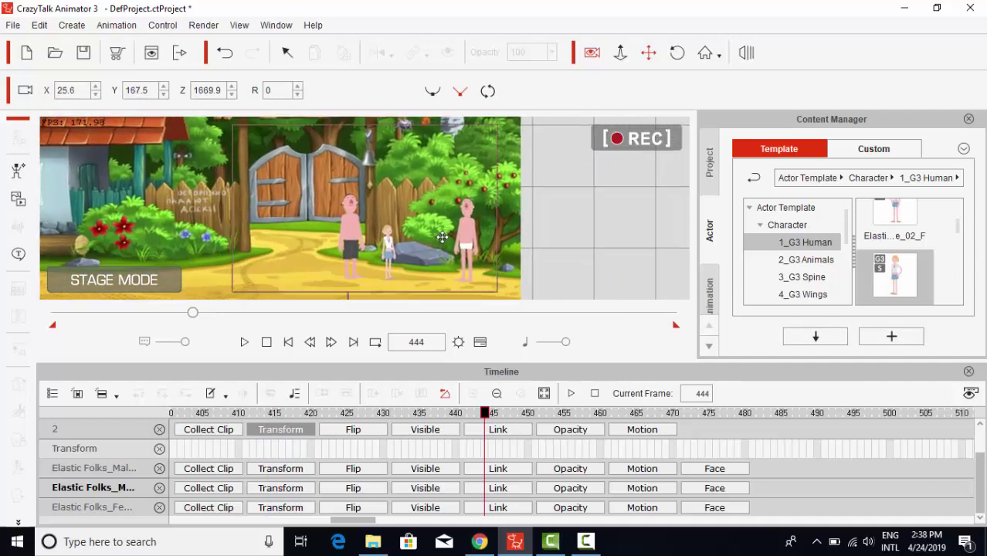
scroll(442, 237, up, 8)
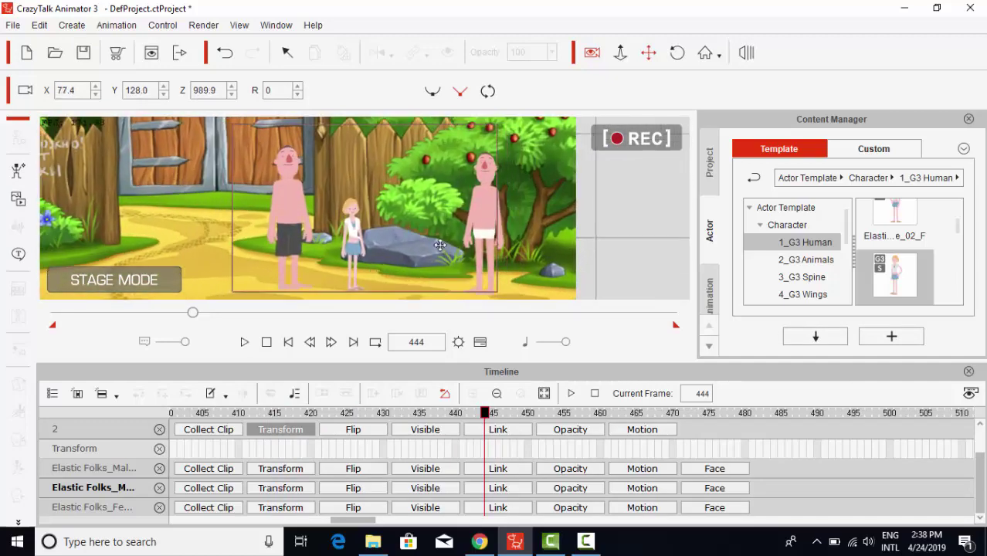
scroll(439, 245, up, 3)
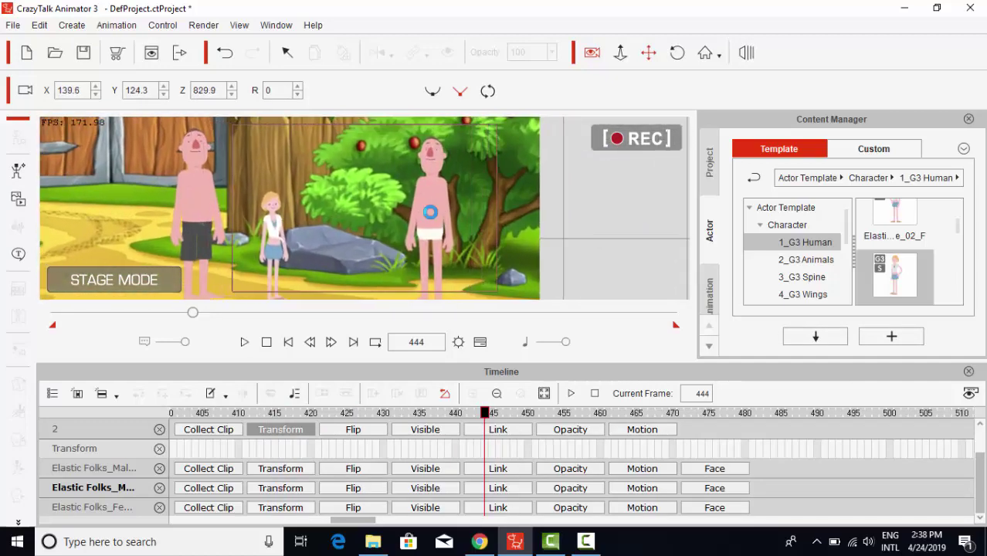
At frame 489, zoom the camera in to Z 549.9 and centre the girl in the frame.
key(space)
key(space)
drag(394, 219, 427, 217)
scroll(341, 235, up, 3)
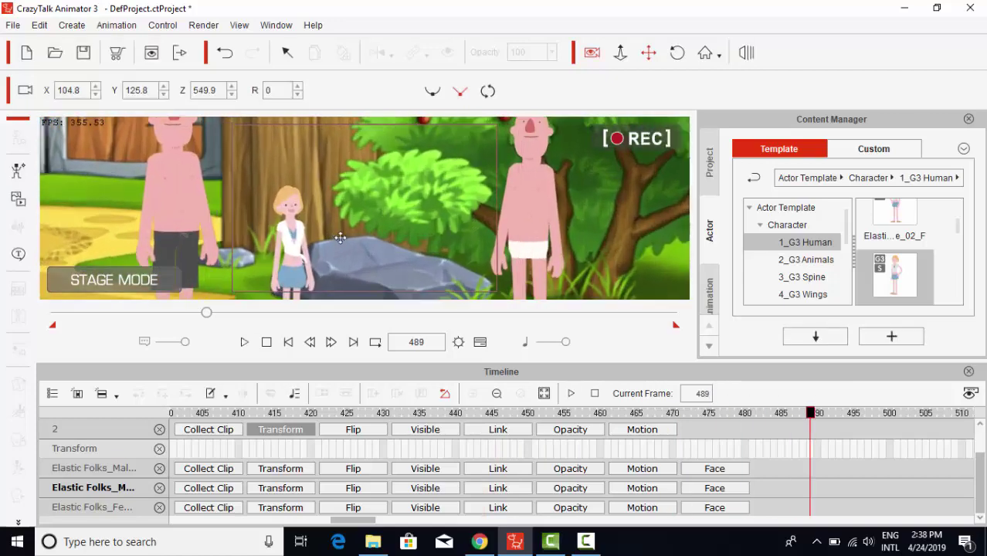
drag(341, 235, 403, 229)
At frame 542, zoom the camera out to Z 1029.9 to frame all three characters, and resume playback.
key(space)
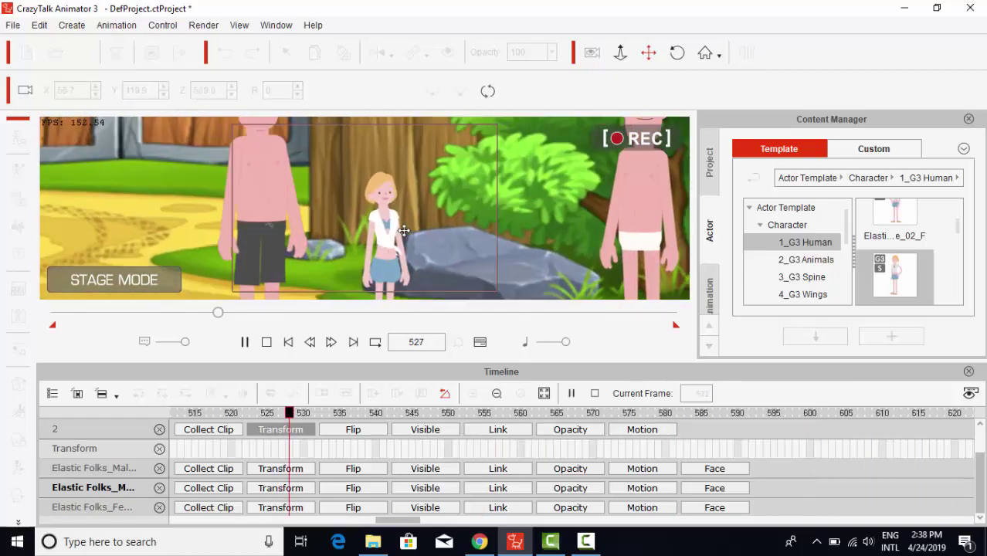
key(space)
scroll(373, 216, down, 4)
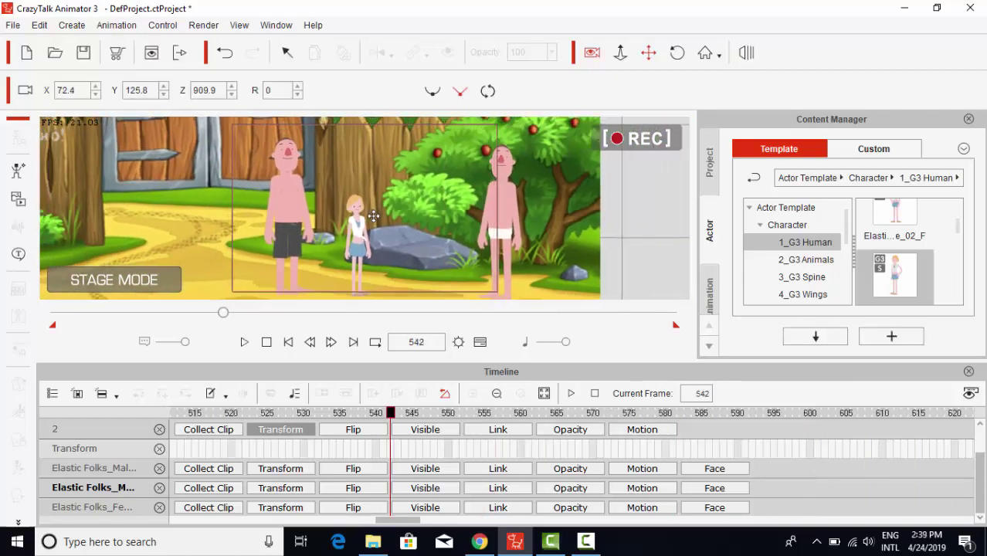
key(space)
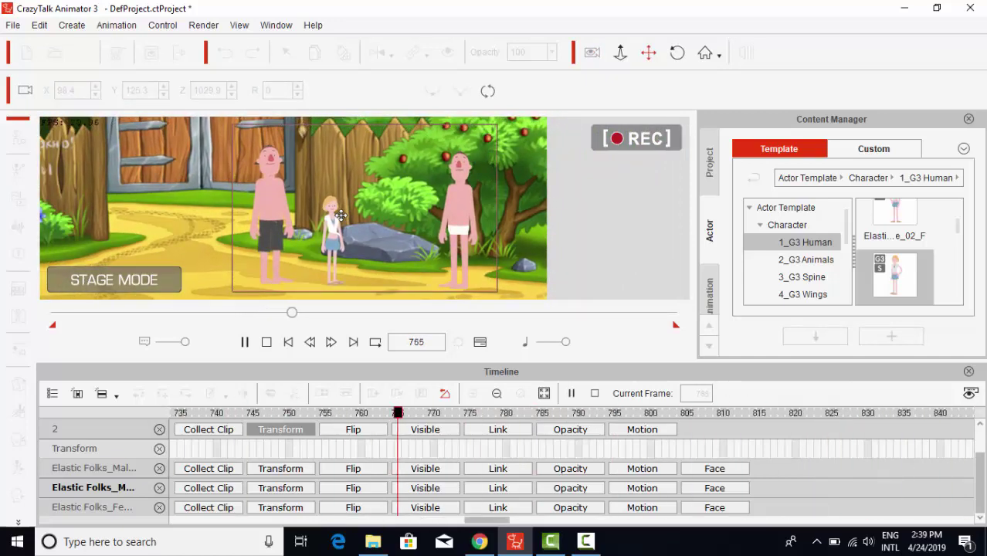
At frame 1126, move the camera in to X 45.3, Y 139.8 and Z 649.9, and play on to frame 1191.
key(space)
key(space)
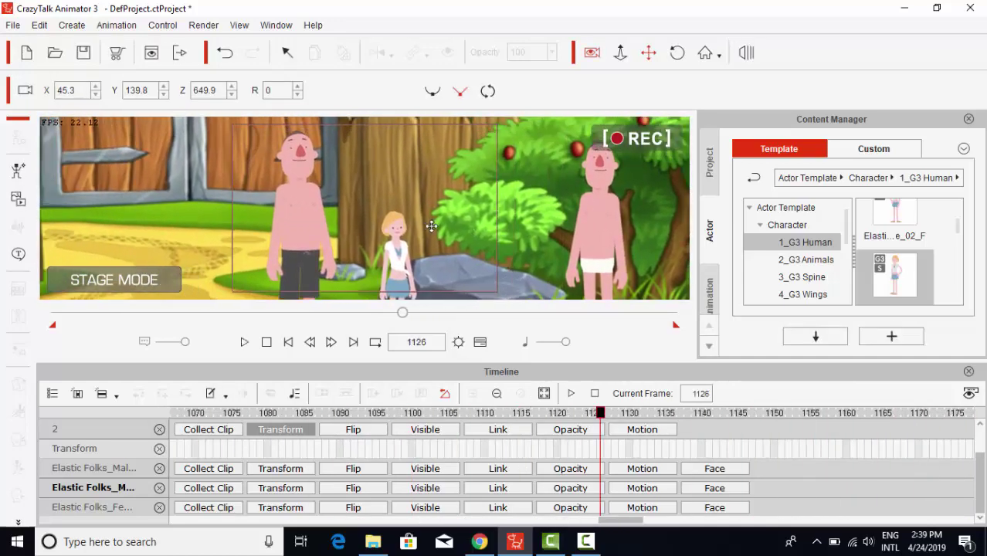
key(space)
At frame 1191, attach the wave file father.mp3 as the voice of the man in black shorts.
click(285, 169)
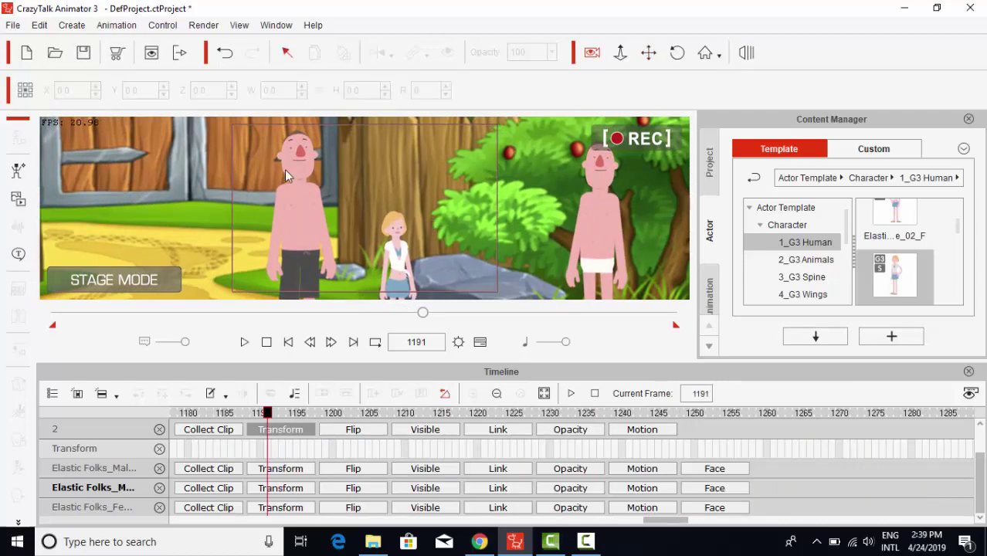
click(21, 228)
click(458, 291)
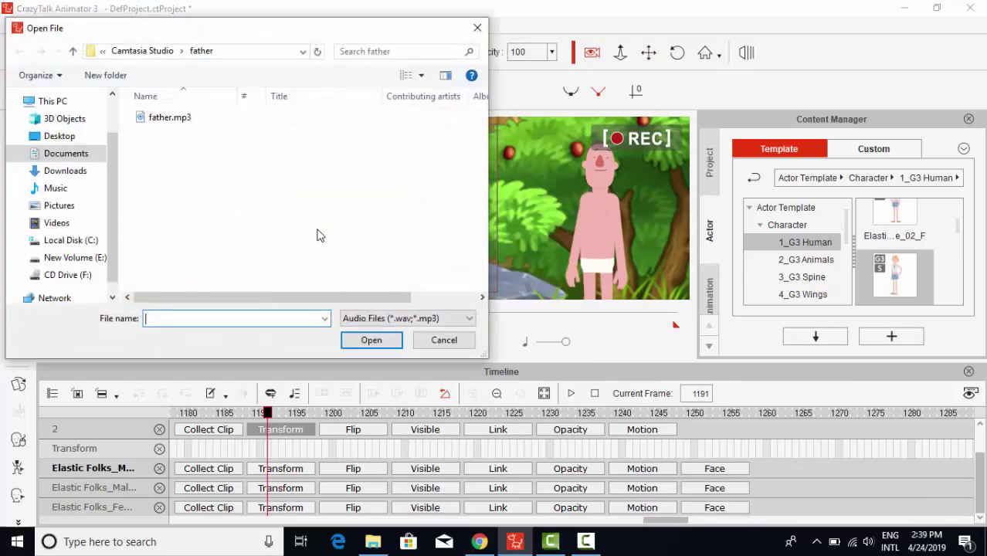
double_click(166, 96)
At frame 1251, close the camera in on the man in black shorts at X 15.7, Y 154.8 and Z 509.9, and play to frame 1290.
key(space)
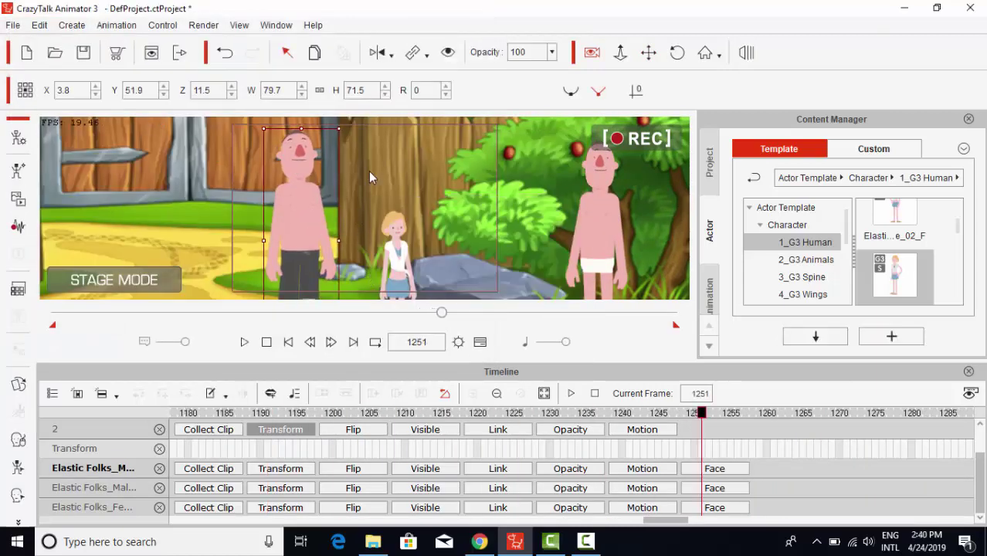
click(648, 53)
scroll(287, 160, up, 1)
drag(315, 174, 361, 199)
scroll(315, 176, up, 2)
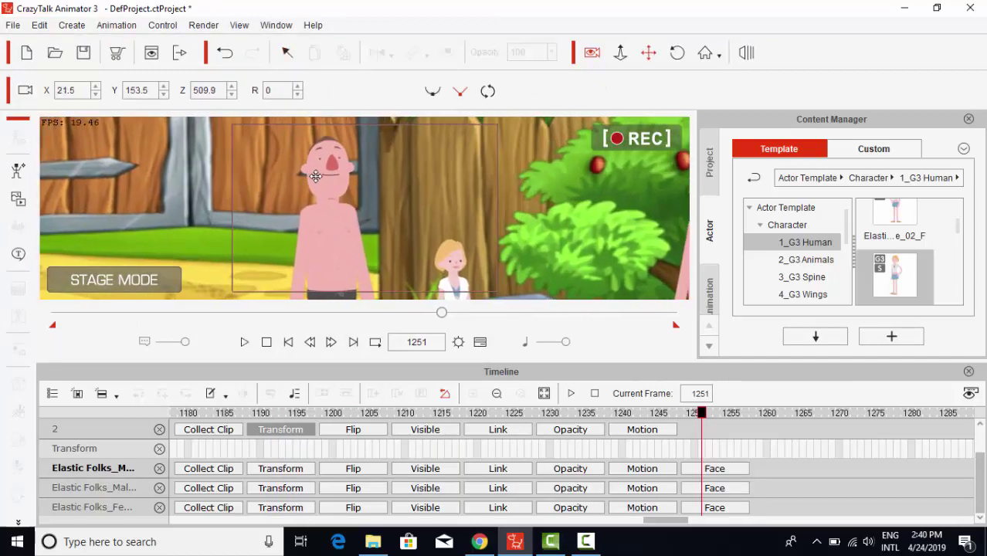
drag(315, 176, 324, 179)
key(space)
key(space)
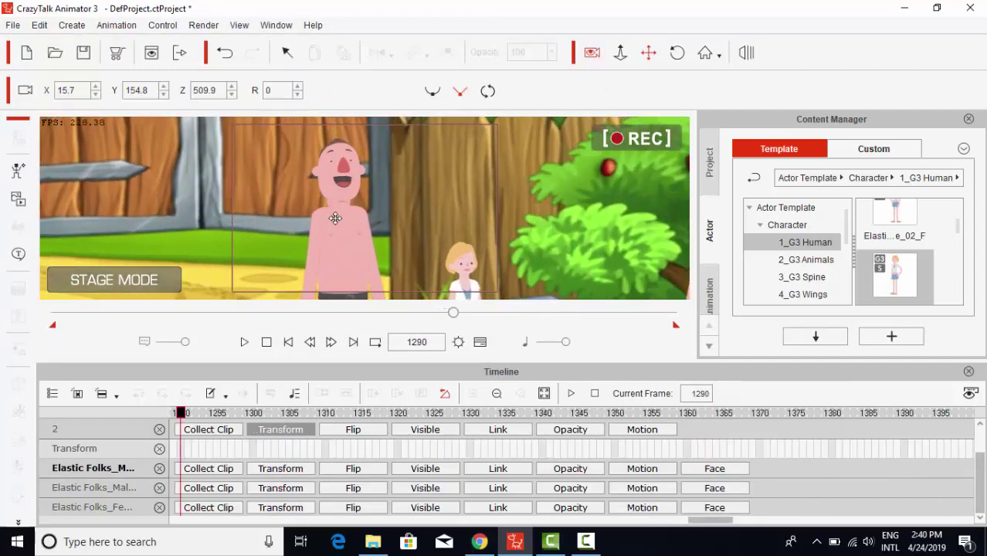
Give the man in black shorts a talking action starting at frame 1290.
click(288, 54)
click(344, 196)
right_click(344, 195)
mouse_move(434, 209)
click(544, 133)
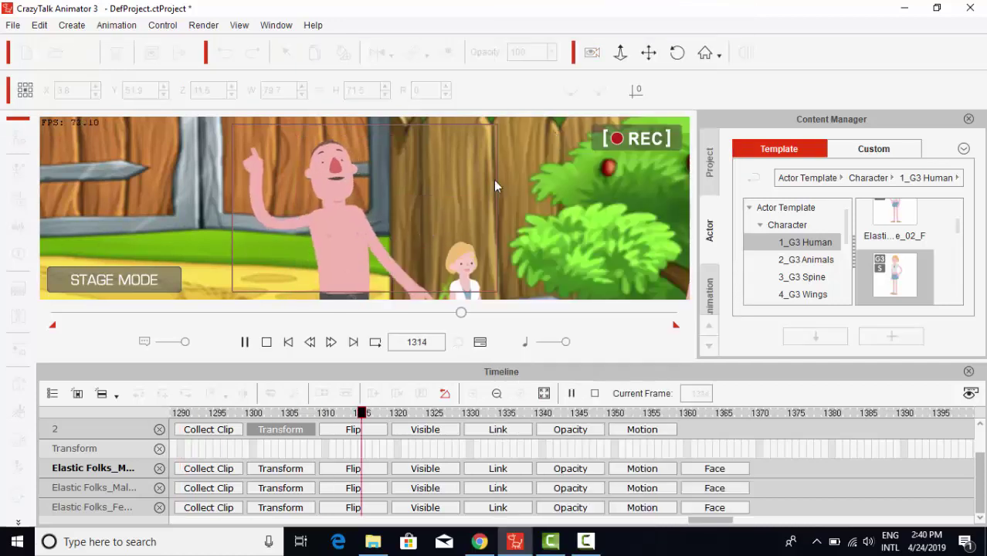
Apply the Talk(3E) action to the man in black shorts near frame 1327, and play through to frame 1356.
right_click(348, 229)
mouse_move(396, 237)
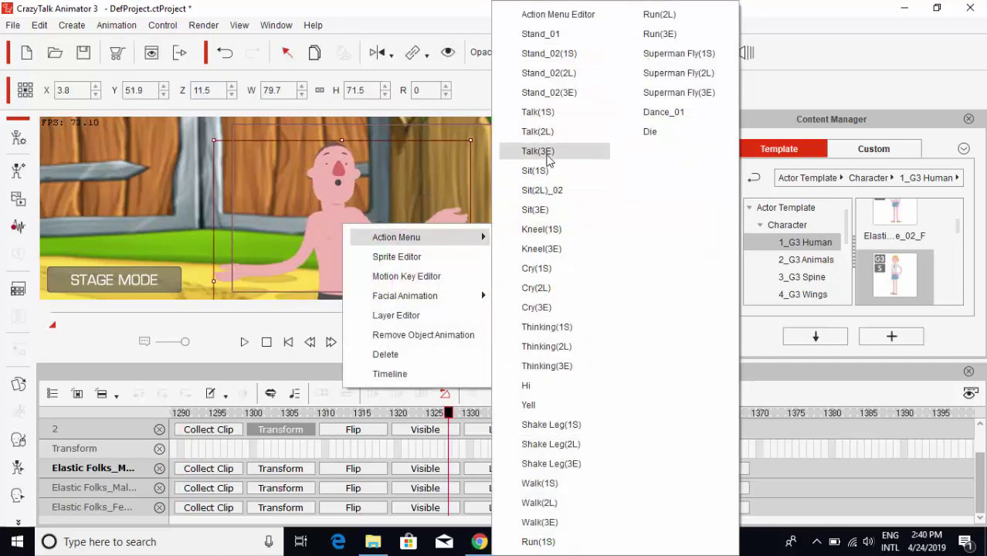
click(545, 153)
drag(543, 413, 225, 394)
key(space)
key(space)
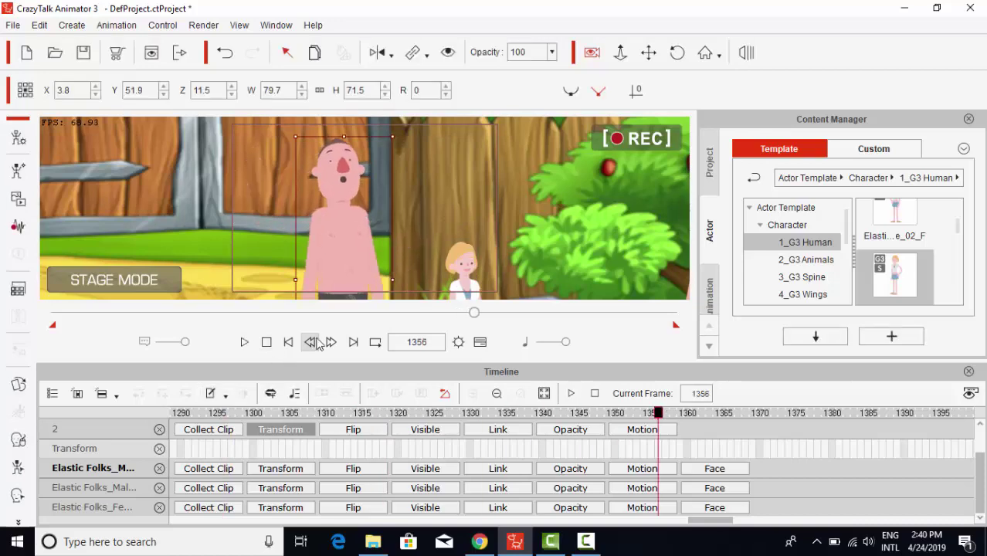
At frame 1356, move the camera onto the man in white shorts at X 172.4, Y 153.0 and Z 469.9.
click(649, 53)
drag(410, 217, 212, 213)
scroll(456, 210, up, 5)
scroll(383, 211, up, 3)
drag(462, 210, 393, 208)
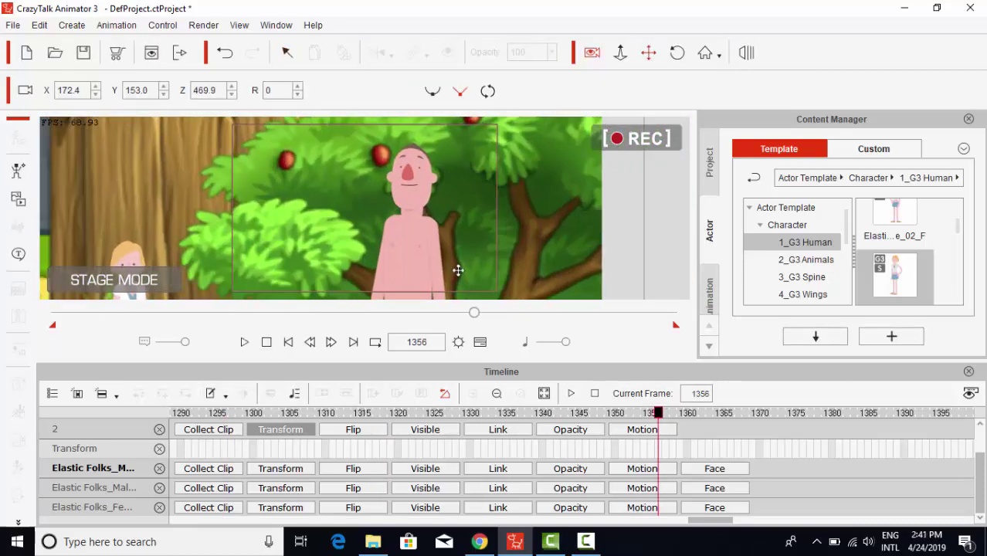
Attach kon.mp3 from the desktop's voice\kon folder as the voice of the man in white shorts at frame 1356.
click(287, 52)
click(420, 235)
click(19, 226)
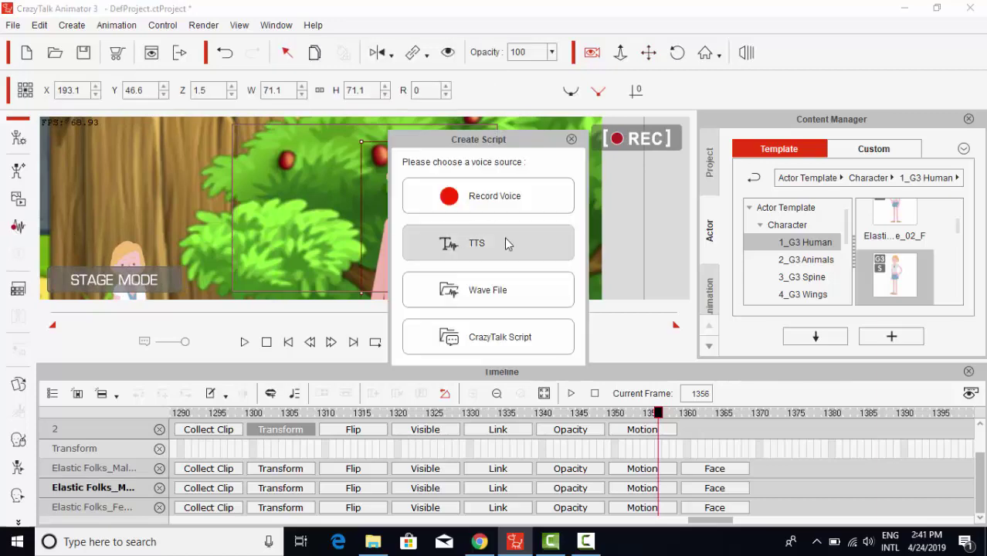
click(487, 289)
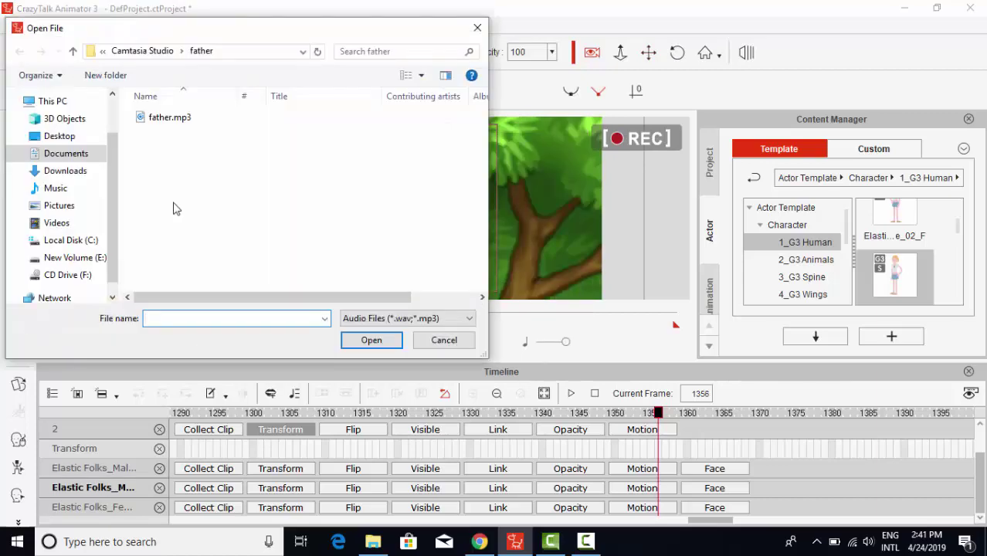
click(73, 49)
click(59, 136)
double_click(259, 220)
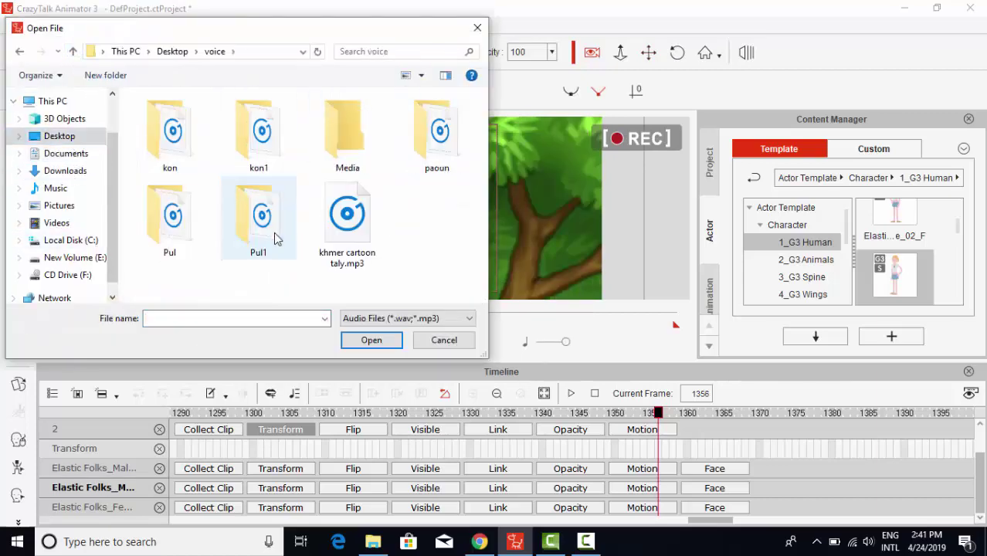
double_click(171, 135)
double_click(164, 147)
Apply a sequence of talking actions to the man in white shorts from frame 1379, including Talk(2L).
right_click(425, 244)
mouse_move(479, 258)
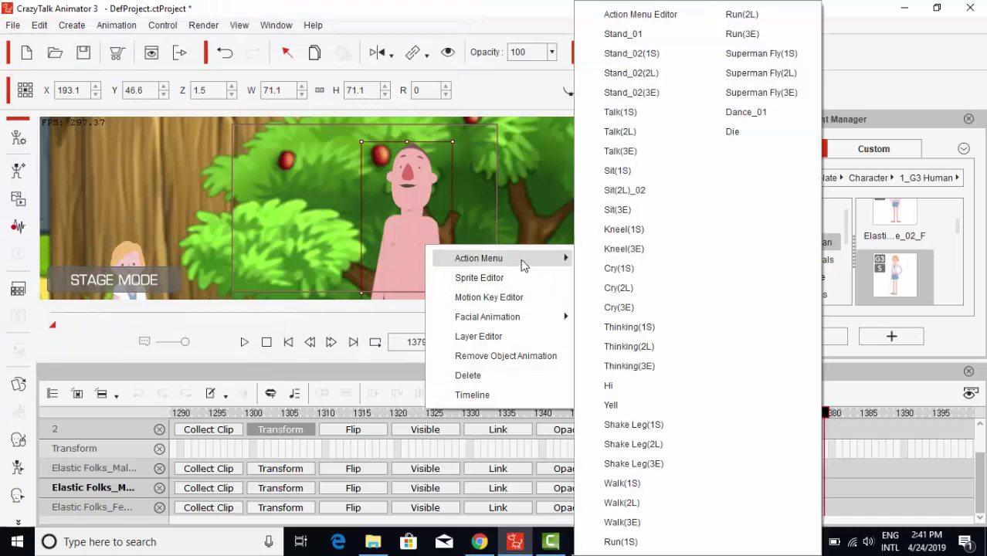
click(623, 172)
right_click(414, 244)
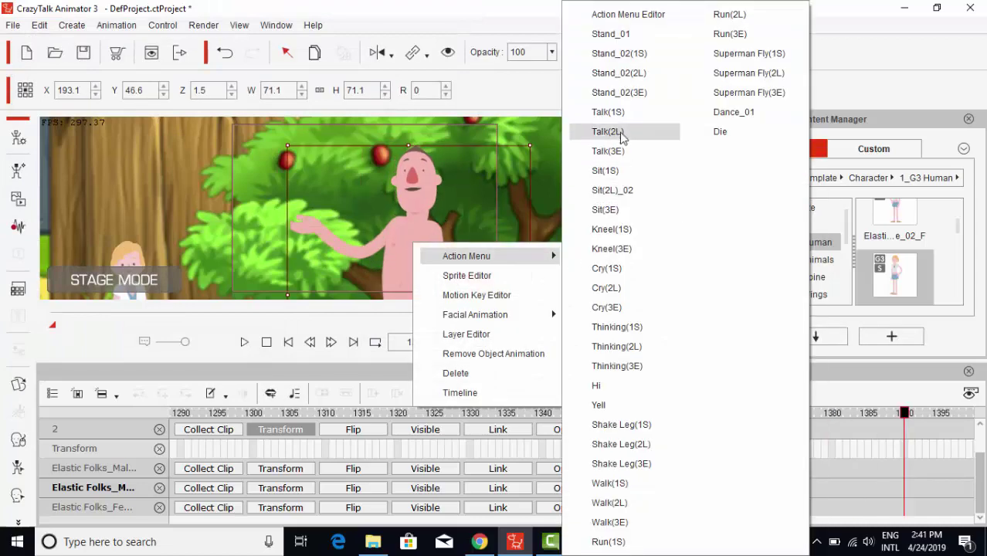
click(625, 132)
right_click(449, 206)
mouse_move(502, 215)
click(661, 170)
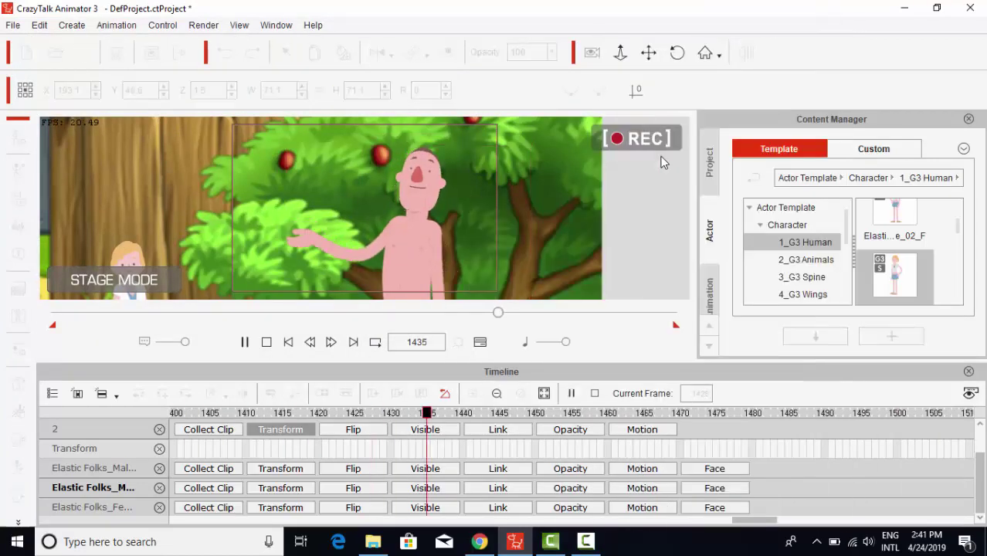
Pull the camera back to Z 709.9, and at frame 1453 move it in on the girl to X 79.6, Y 108.0 and Z 429.9.
click(649, 58)
scroll(485, 244, down, 5)
drag(459, 259, 458, 235)
key(space)
key(space)
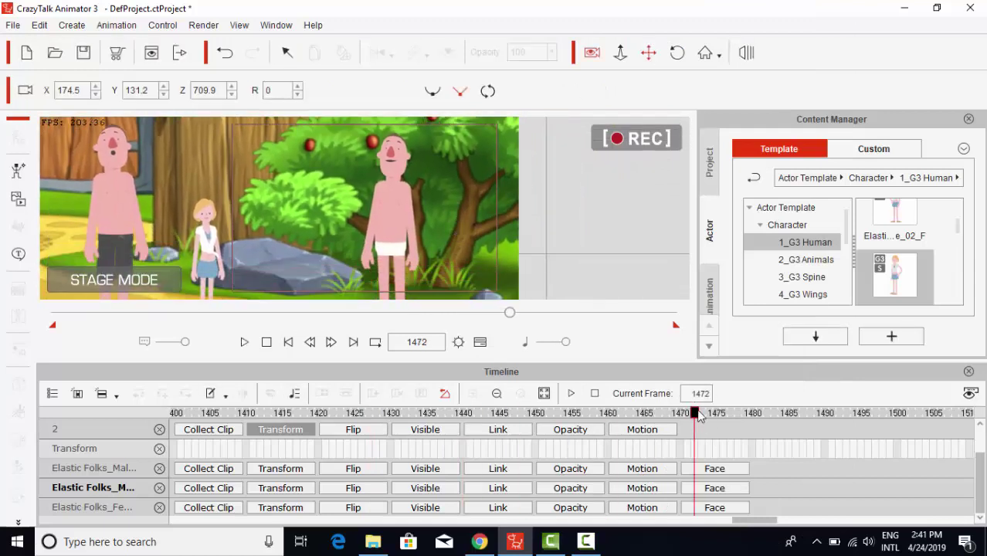
drag(698, 417, 557, 417)
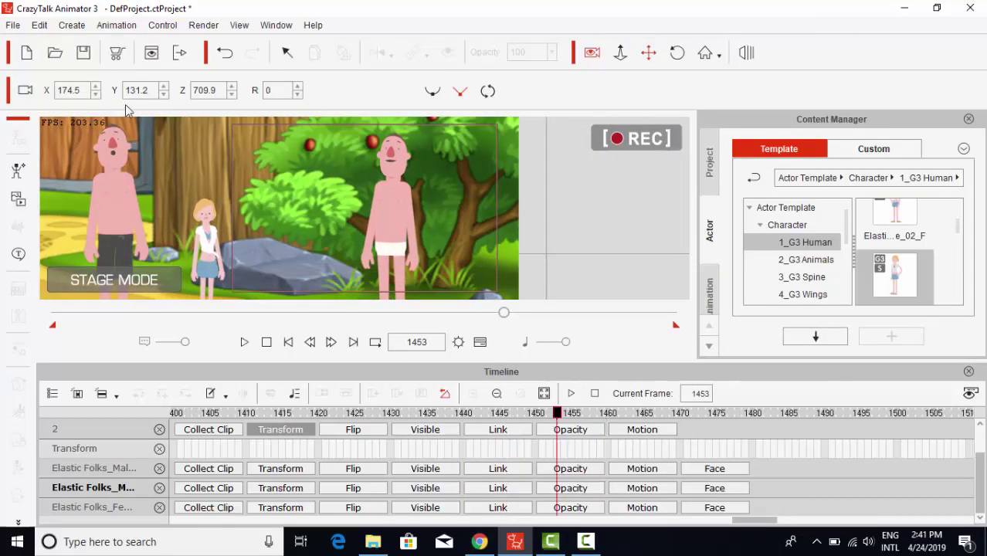
scroll(312, 243, up, 7)
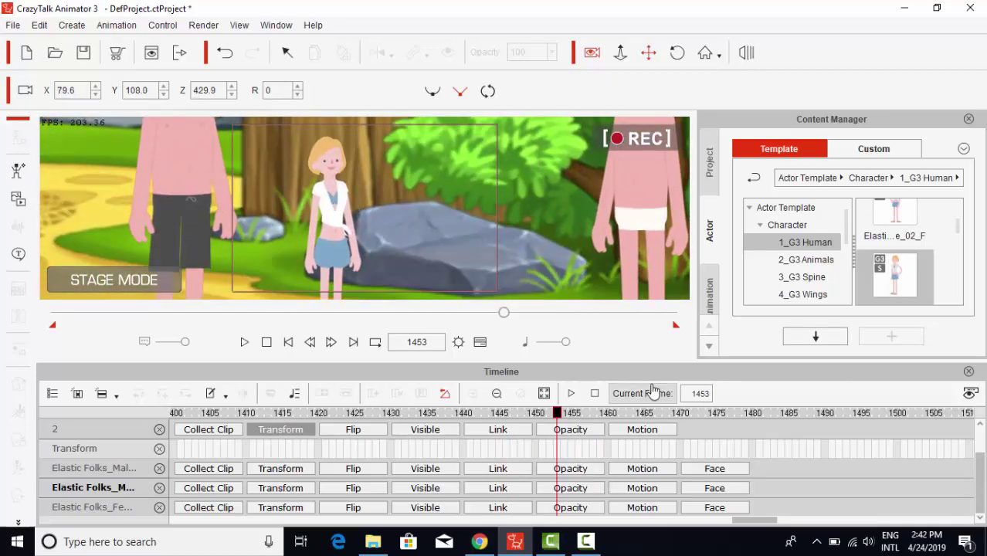
At frame 1453, attach the voice clip from the desktop's voice\paoun folder to the girl.
click(335, 189)
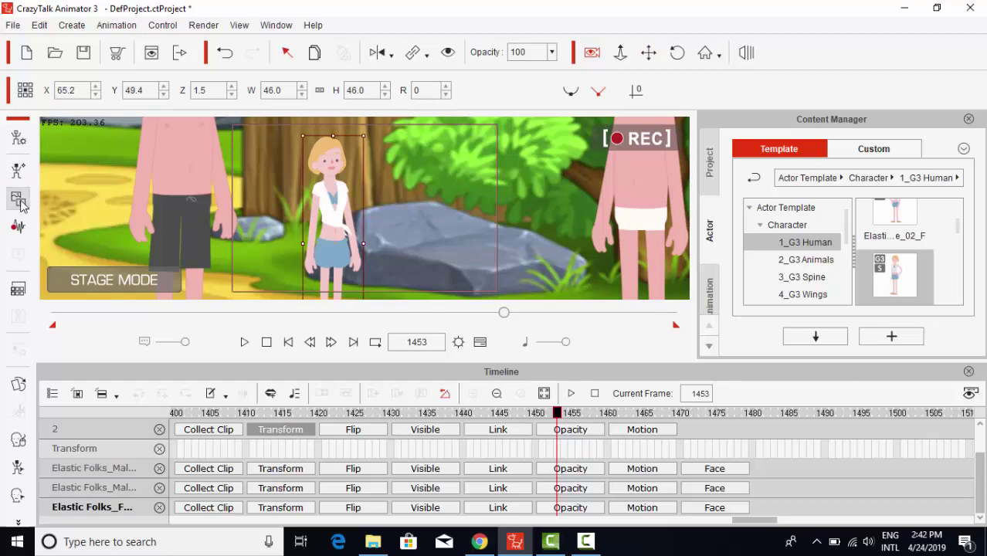
click(19, 228)
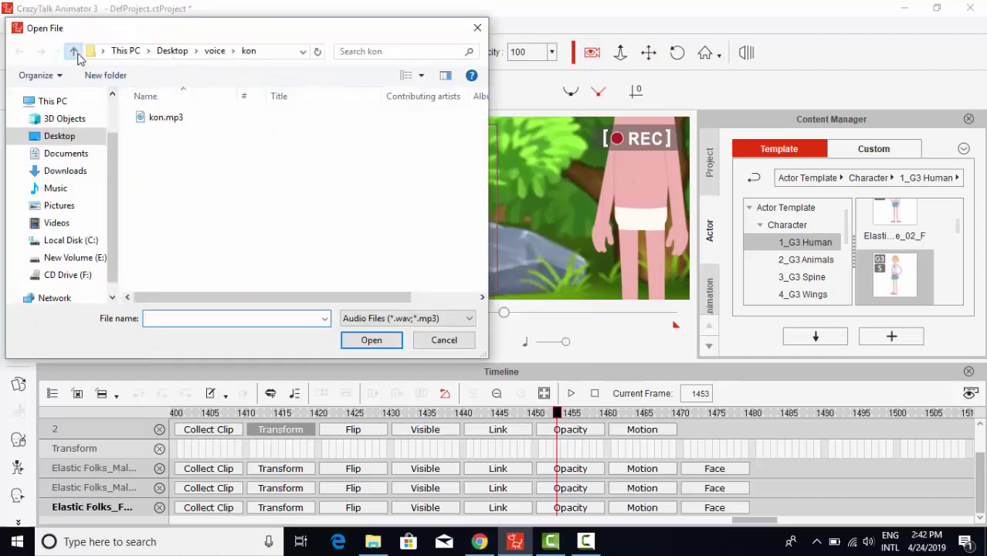
click(72, 51)
double_click(440, 127)
double_click(176, 122)
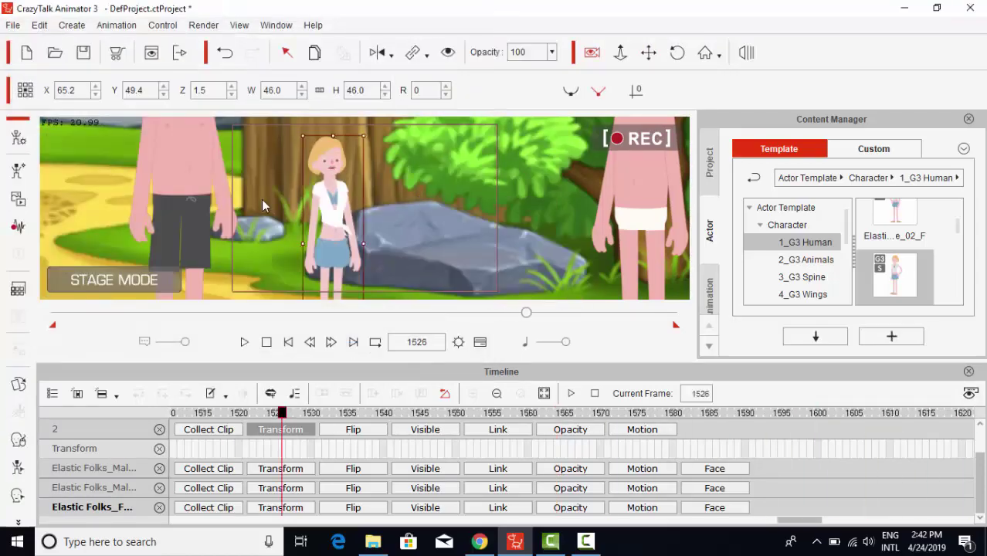
Apply a sequence of talking gestures to the girl, starting at frame 1526.
right_click(335, 167)
mouse_move(401, 181)
click(558, 138)
right_click(328, 213)
mouse_move(401, 223)
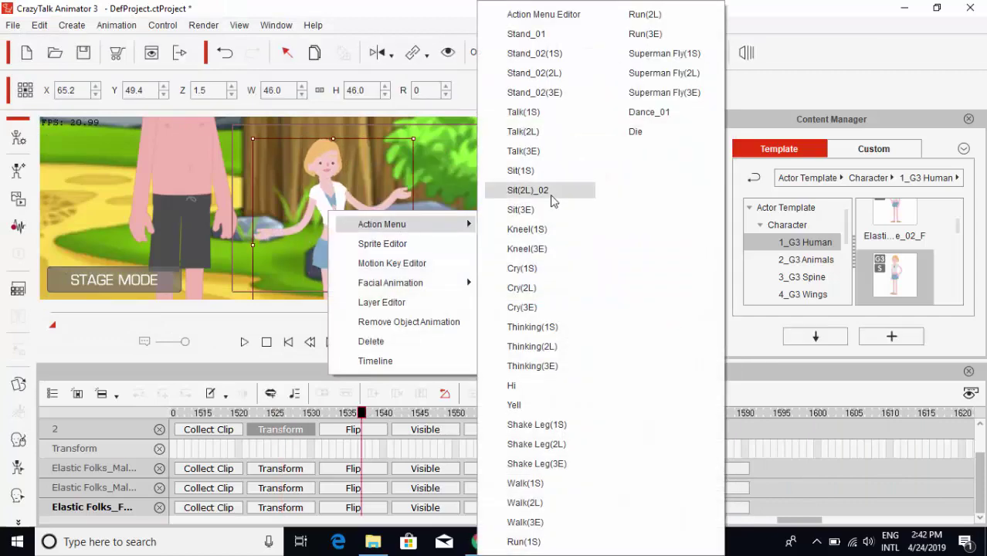
click(550, 193)
right_click(341, 210)
click(560, 172)
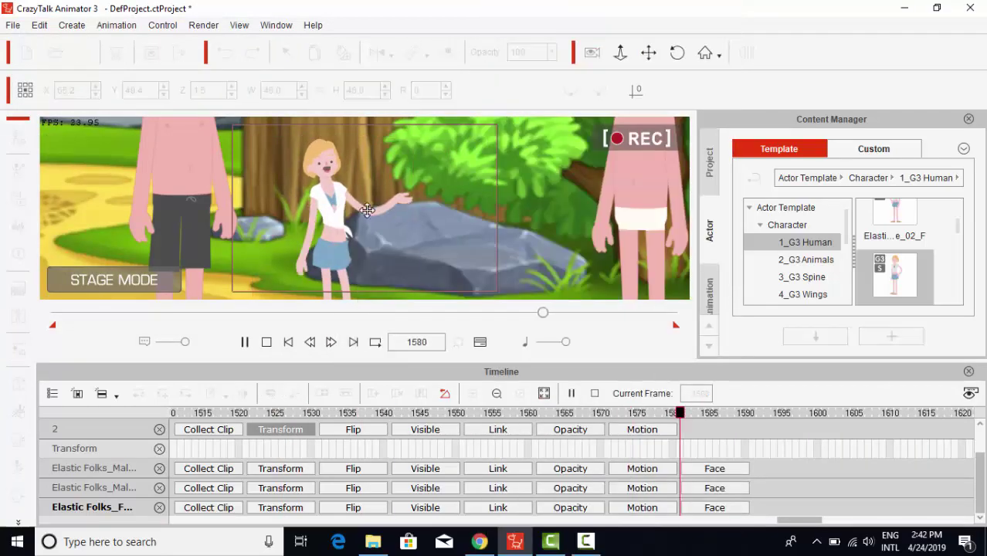
Close the camera in on the girl at X 72.4, Y 122.8 and Z 209.9, and at frame 1653 pull it back over all three characters.
key(space)
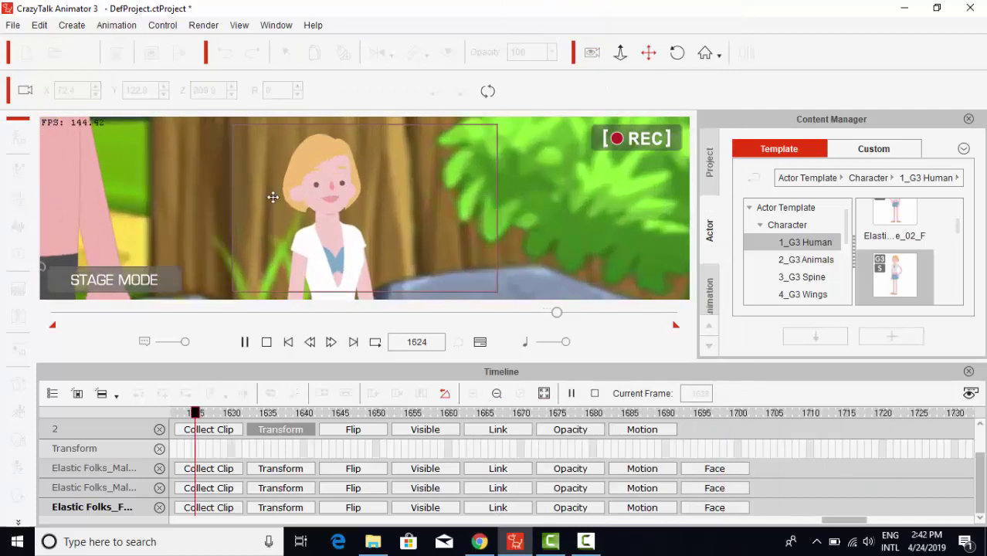
key(space)
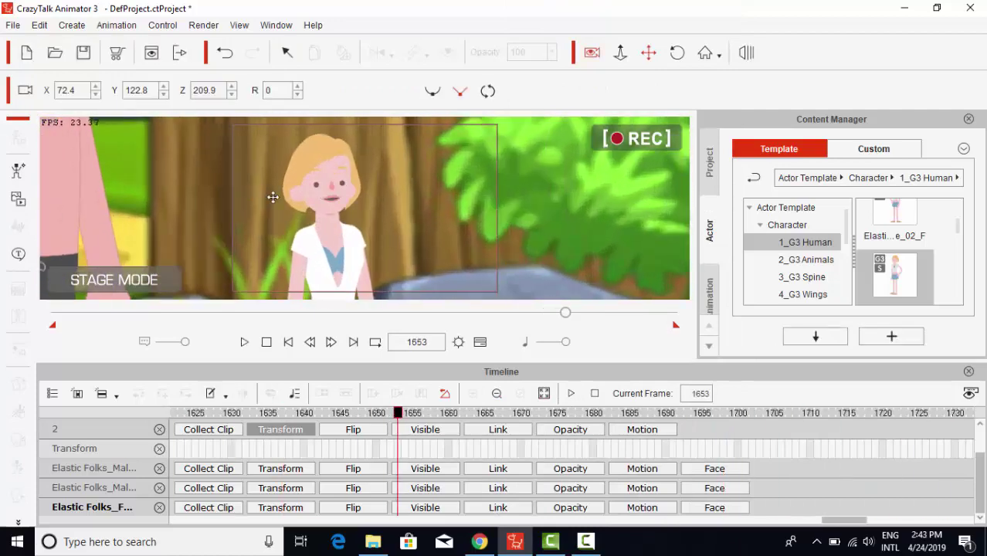
scroll(432, 223, down, 8)
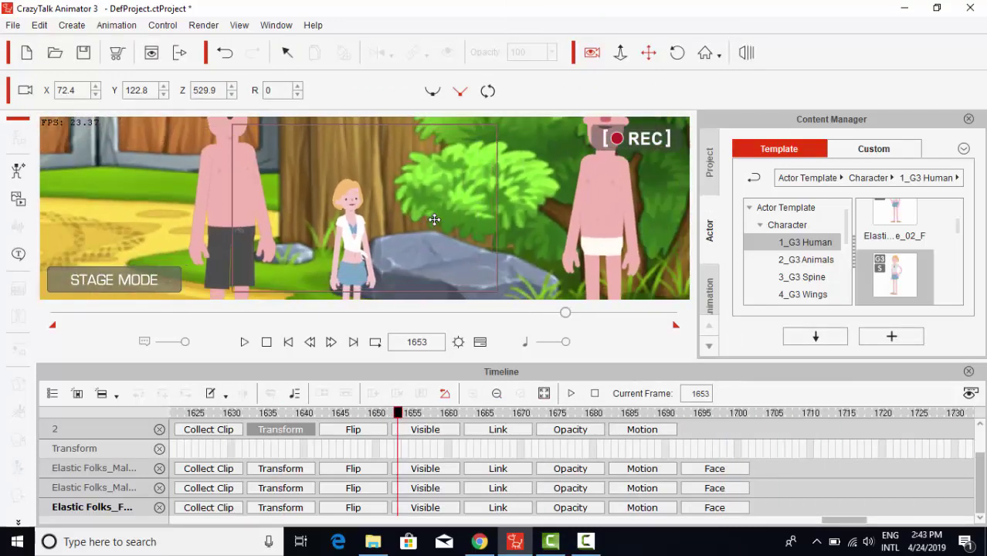
drag(432, 222, 289, 228)
scroll(396, 214, down, 2)
drag(396, 214, 418, 214)
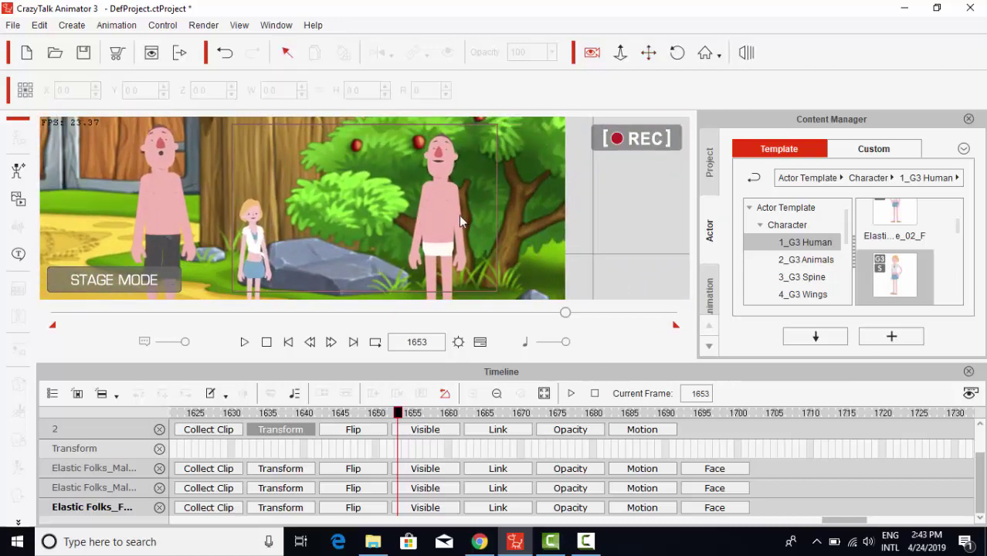
At frame 1653, attach the voice clip from the desktop's voice\Pul1 folder to the man in white shorts.
click(455, 217)
click(18, 227)
click(482, 289)
click(73, 52)
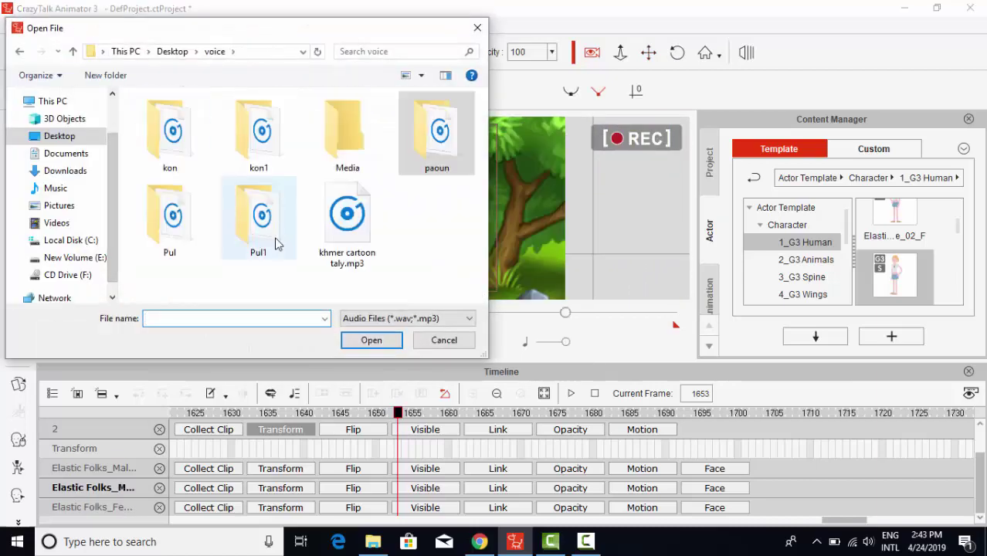
double_click(276, 244)
double_click(216, 137)
Apply the Stand_02(2L) action to the man in white shorts at frame 1702 and repeat it at frame 1729.
right_click(447, 235)
mouse_move(501, 245)
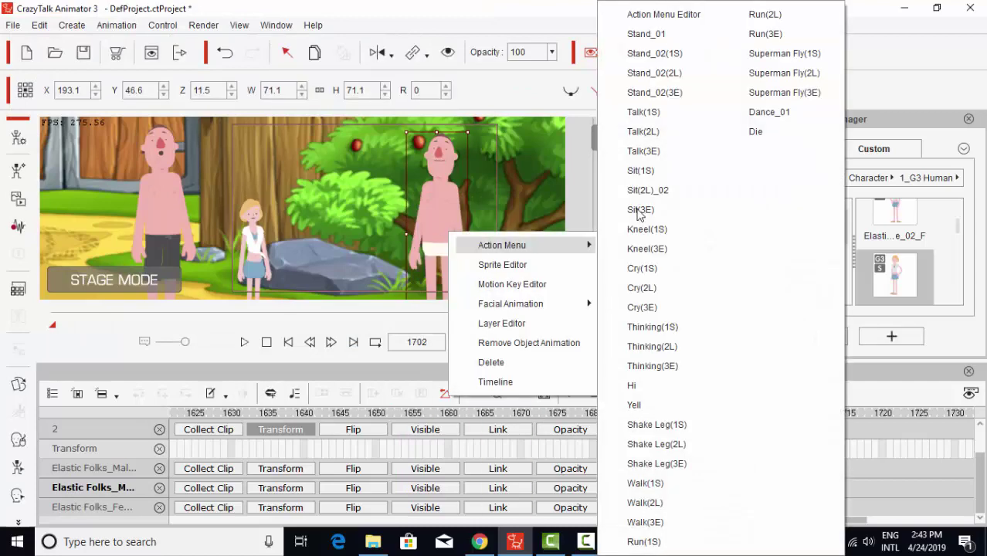
click(654, 73)
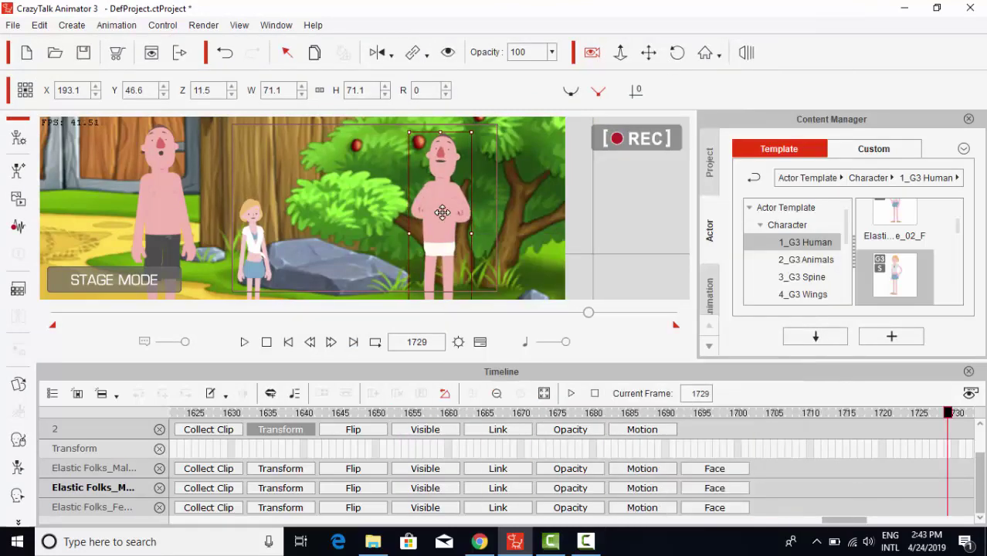
right_click(444, 218)
mouse_move(496, 227)
click(655, 72)
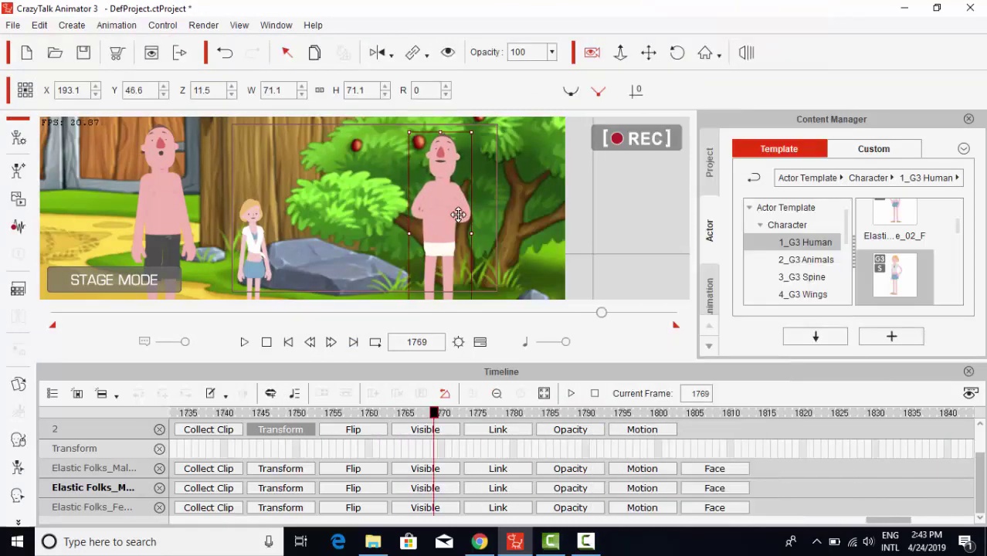
Continue the same man's actions from frame 1769, applying Stand_02(3E) at frame 1814 and Stand_01 at frame 1827.
right_click(455, 222)
click(671, 186)
right_click(458, 225)
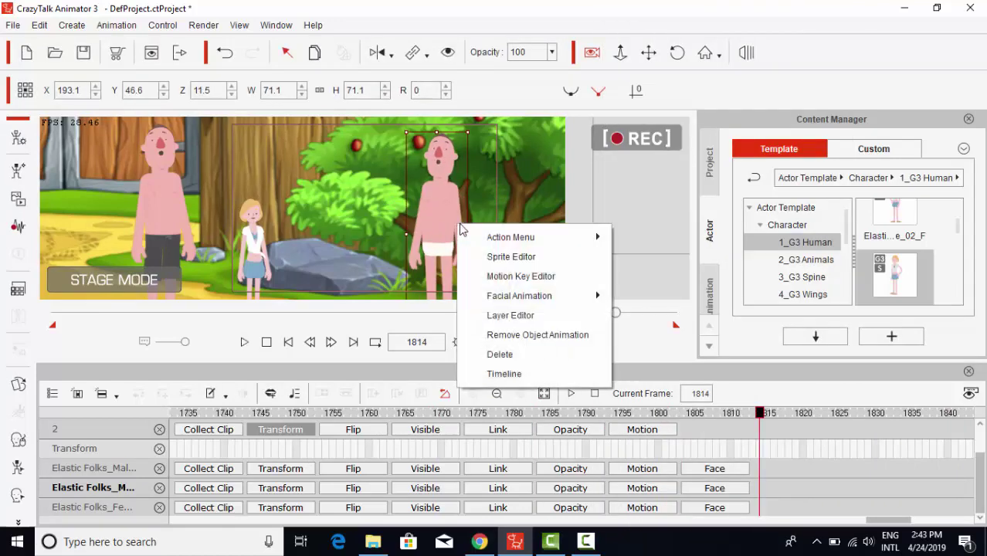
click(677, 92)
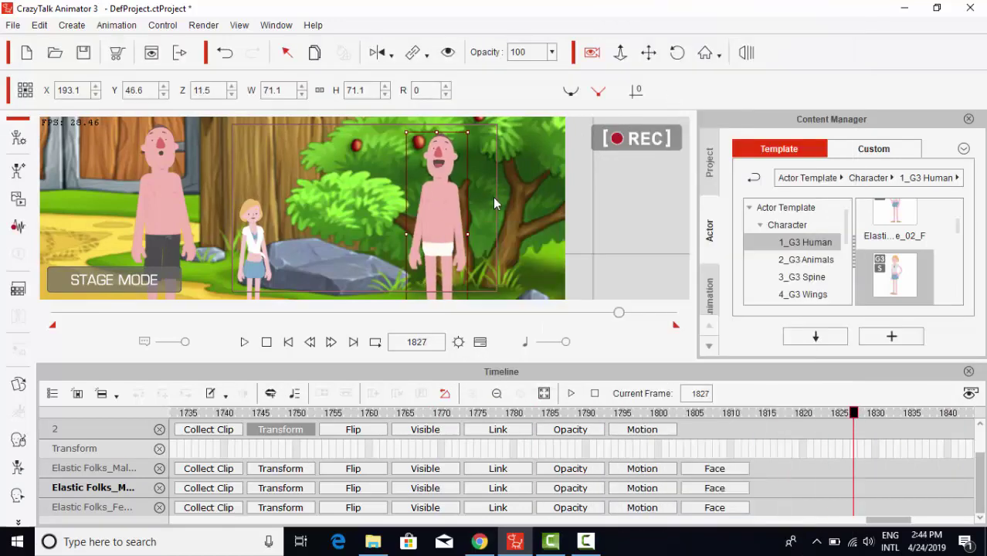
right_click(445, 221)
click(645, 36)
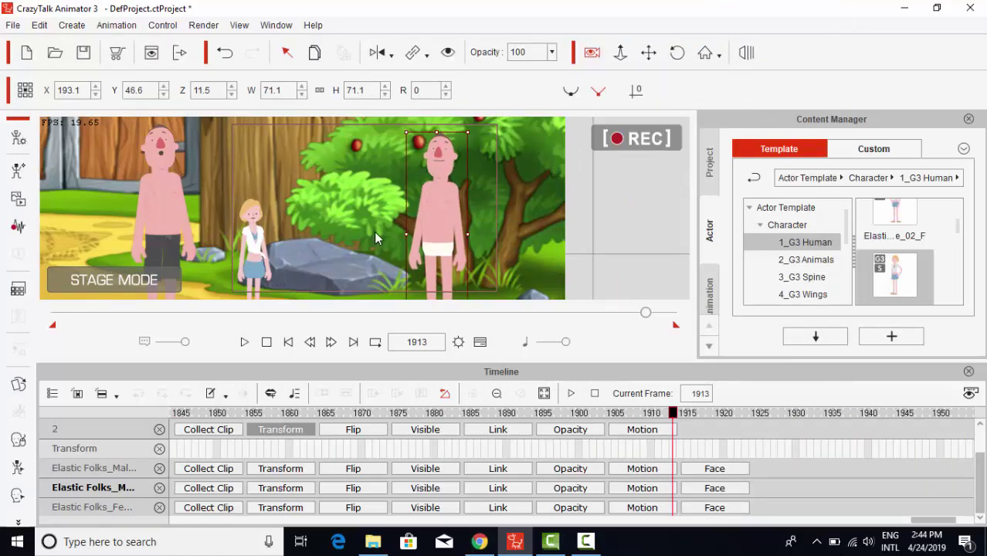
At frame 1913, pan the camera and pull it back until all three characters are fully in view.
click(648, 53)
scroll(278, 248, up, 1)
drag(272, 252, 317, 247)
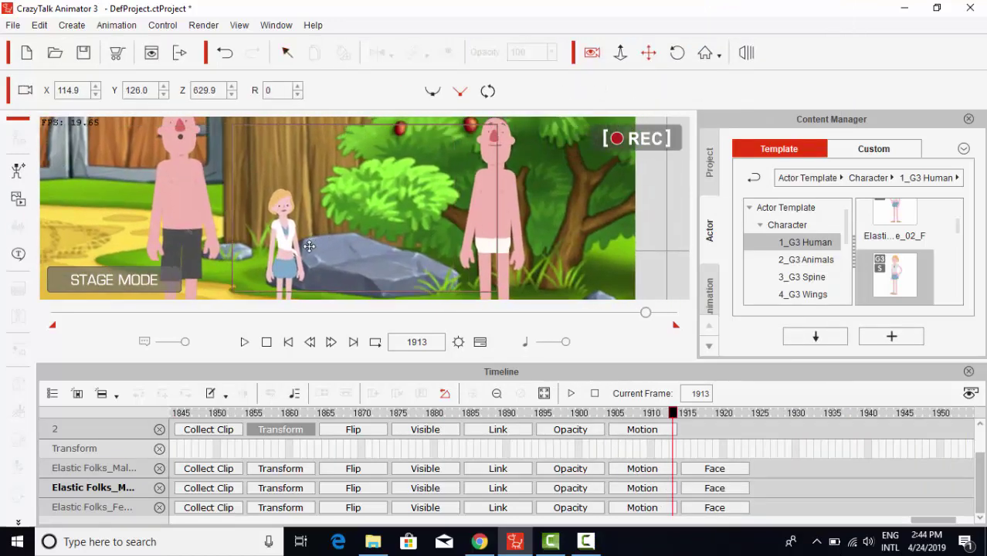
scroll(317, 247, down, 10)
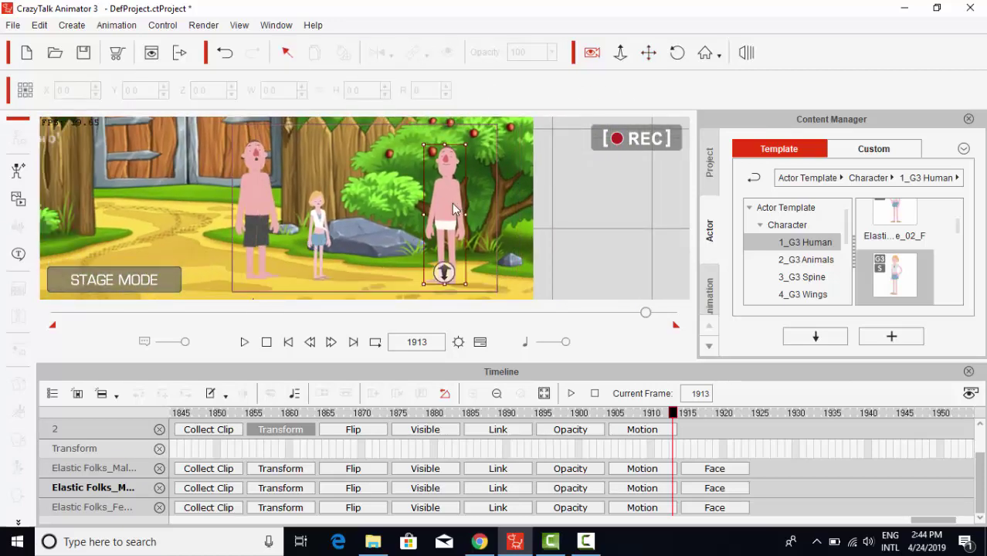
click(19, 227)
click(478, 292)
click(73, 52)
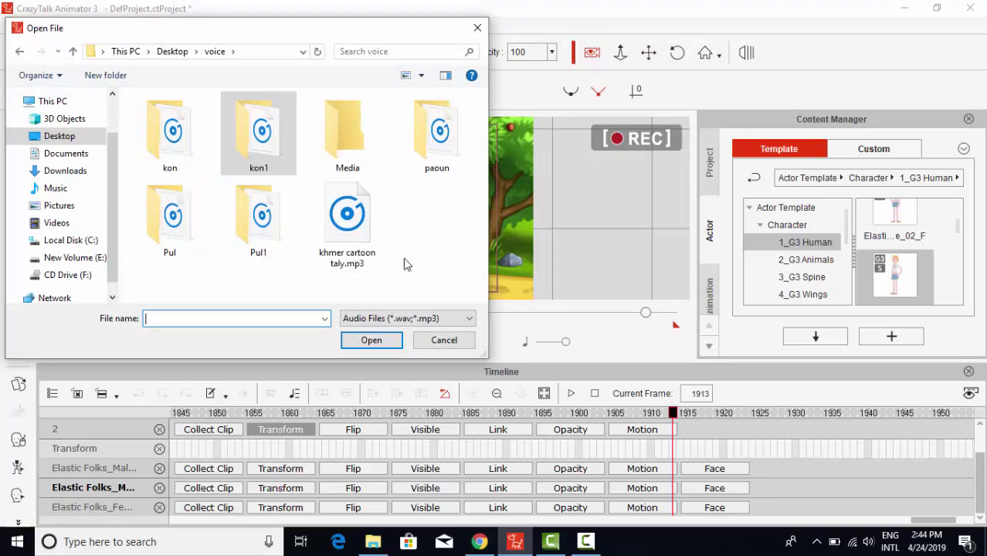
double_click(258, 220)
mouse_move(303, 30)
mouse_down()
mouse_move(421, 255)
mouse_move(306, 33)
mouse_up()
click(465, 348)
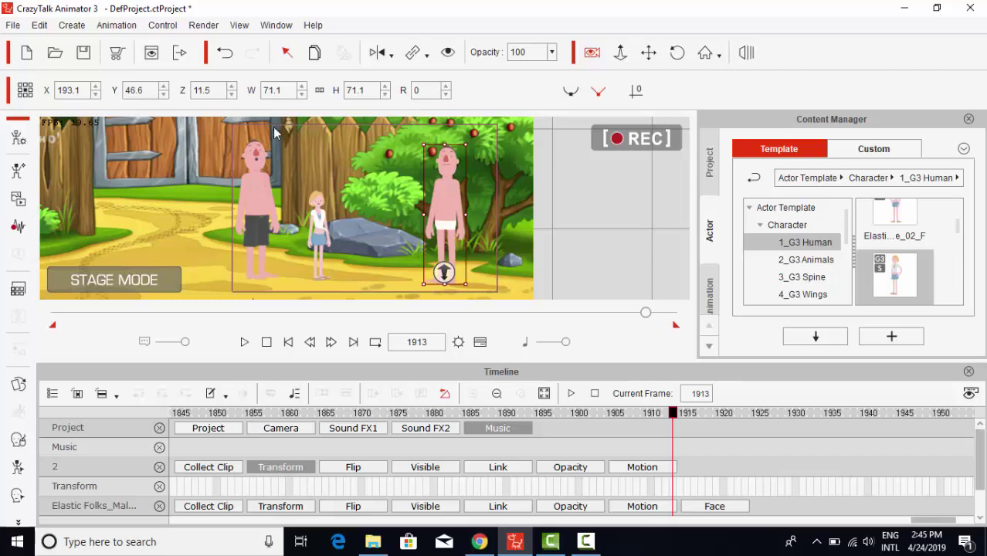
Place the Pul1 clip from the desktop's voice folder on the Music track just after frame 1912 and play it back.
drag(502, 414, 667, 454)
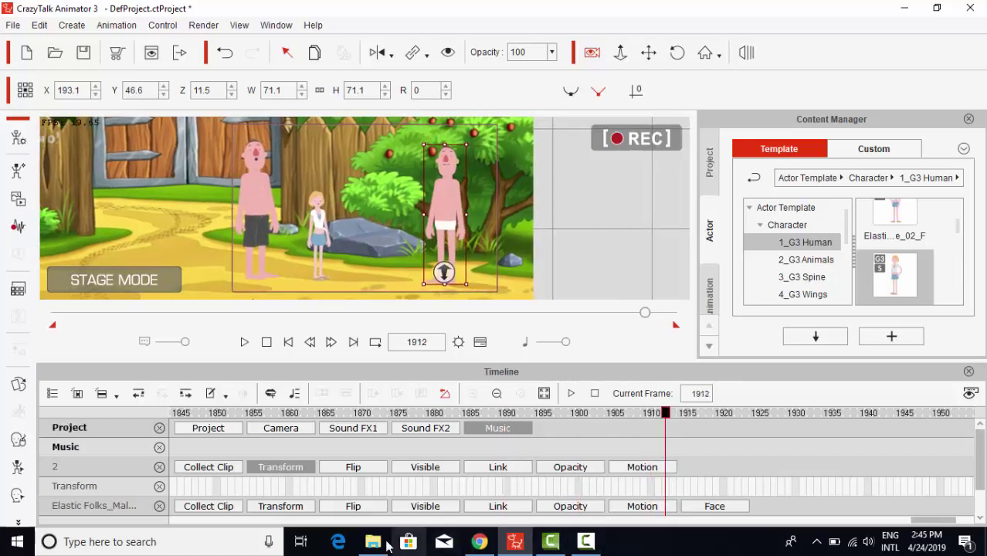
click(373, 542)
click(74, 118)
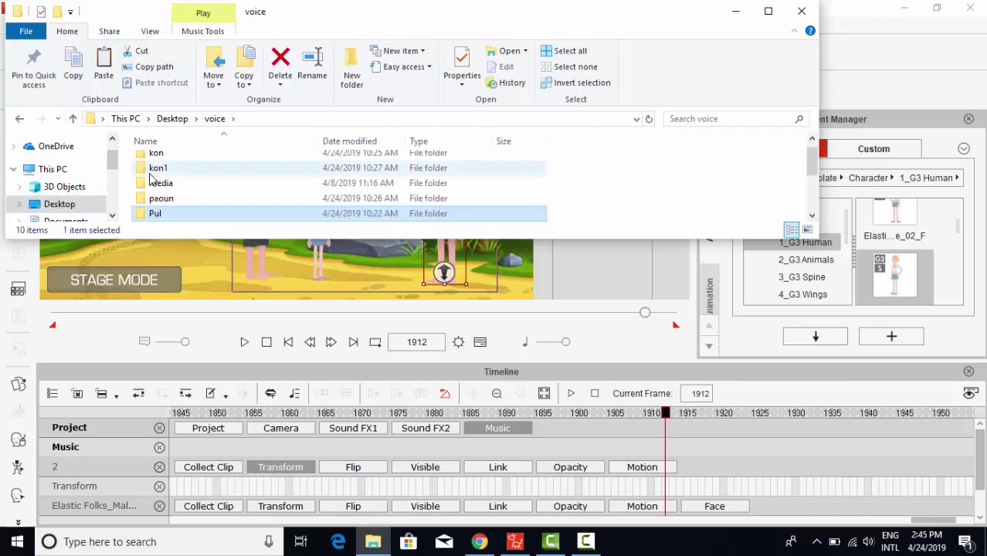
scroll(158, 186, down, 1)
double_click(172, 189)
drag(157, 164, 684, 442)
key(space)
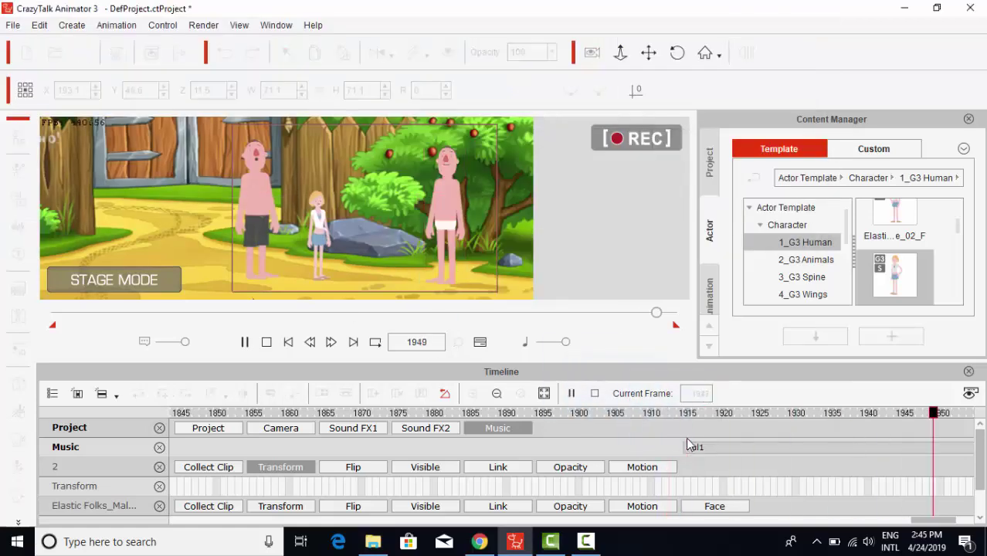
Delete the newly placed Pul1 clip from the Music track and play the scene.
click(399, 446)
key(Delete)
key(space)
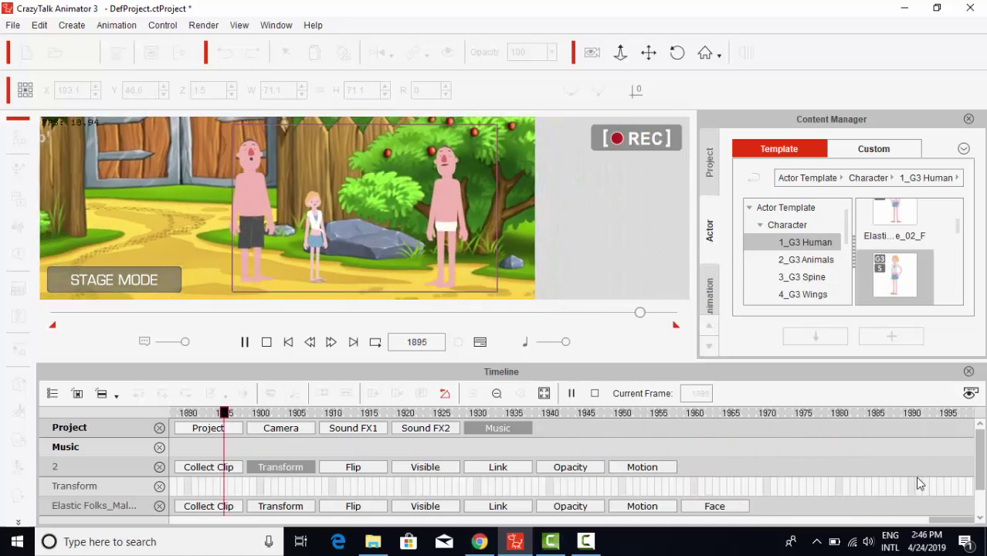
Set the video render frame size to HD 720p (1280x720) and export the animation as an MP4 named tes.
click(209, 27)
click(229, 71)
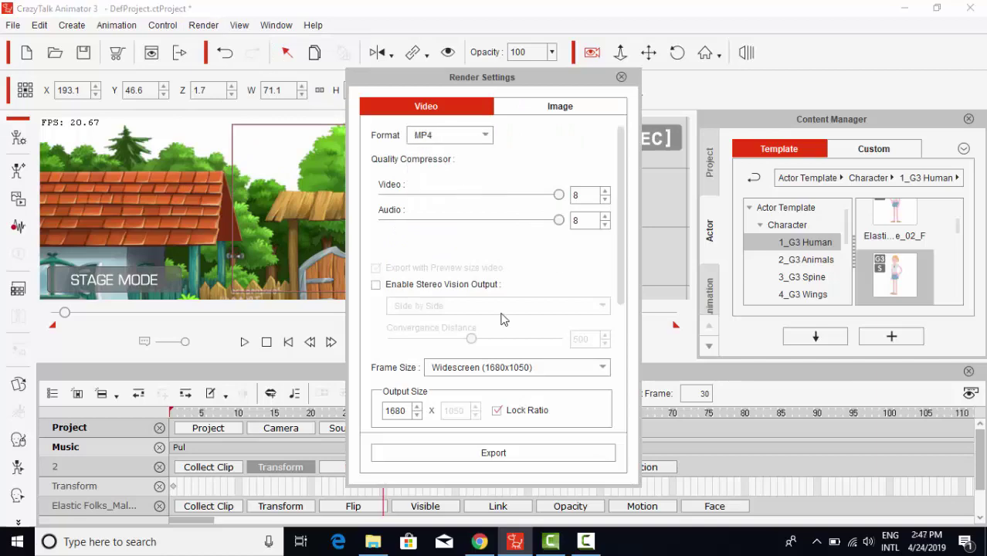
click(517, 367)
click(473, 404)
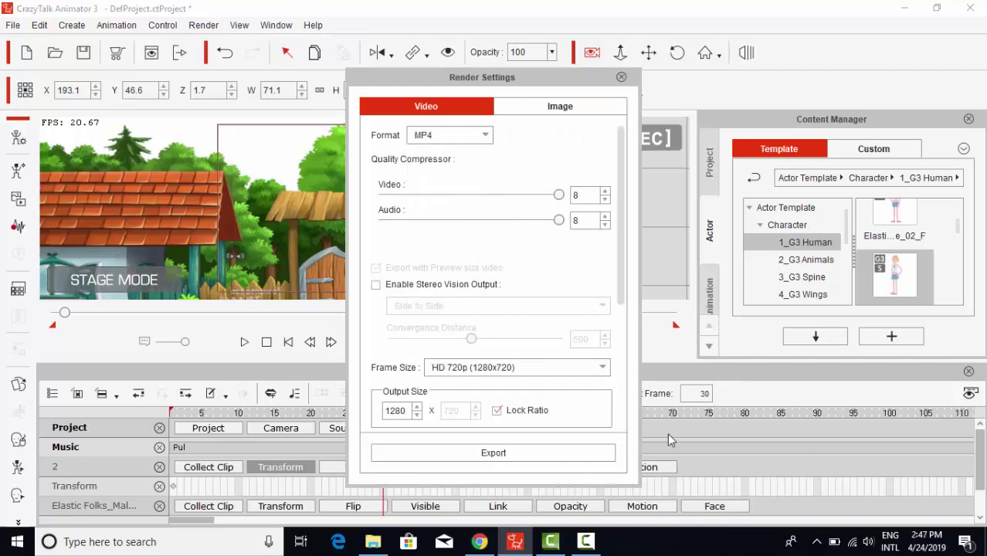
click(505, 453)
text(tes)
key(Return)
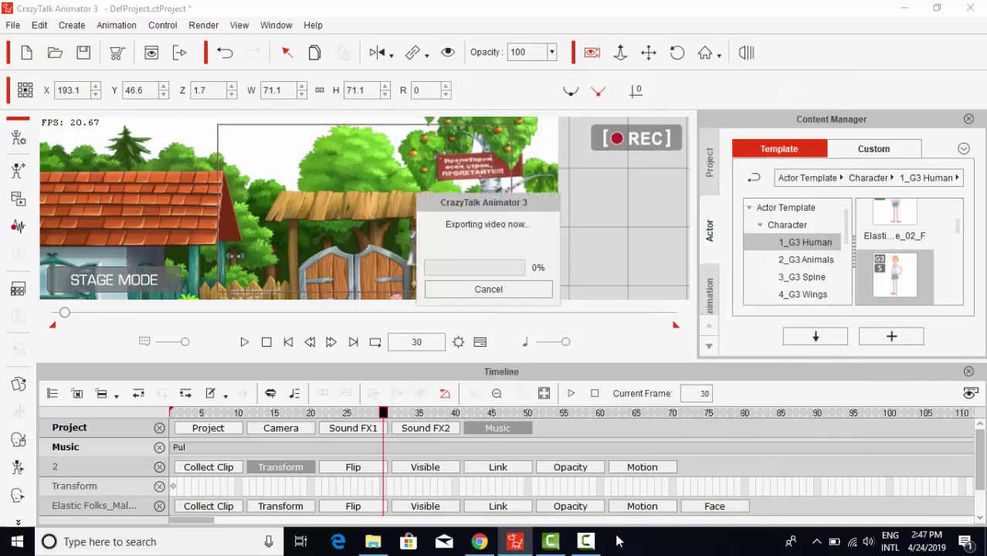